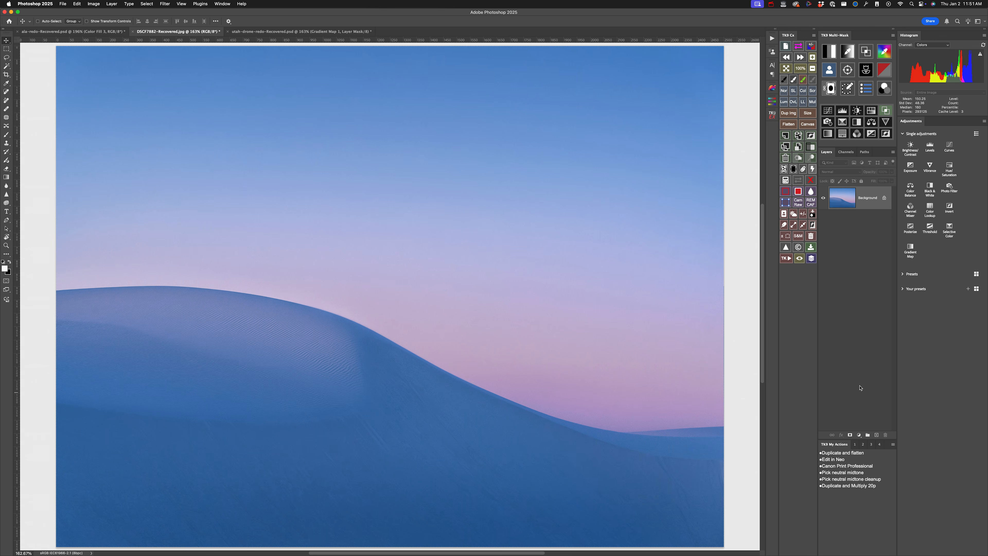
- Add a bright green (#9de733) Solid Color fill layer above the dune photo and set its blend mode to Subtract
click(860, 435)
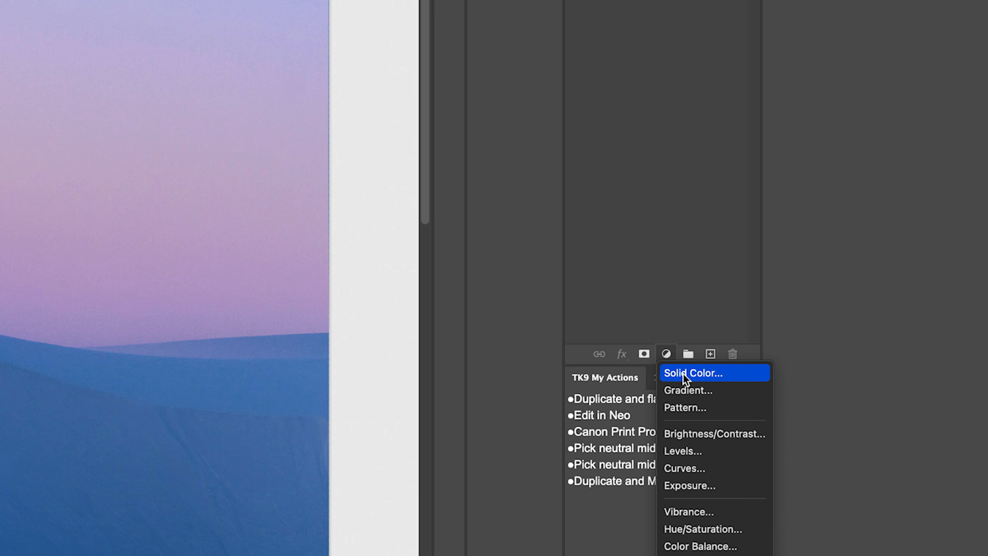
click(683, 373)
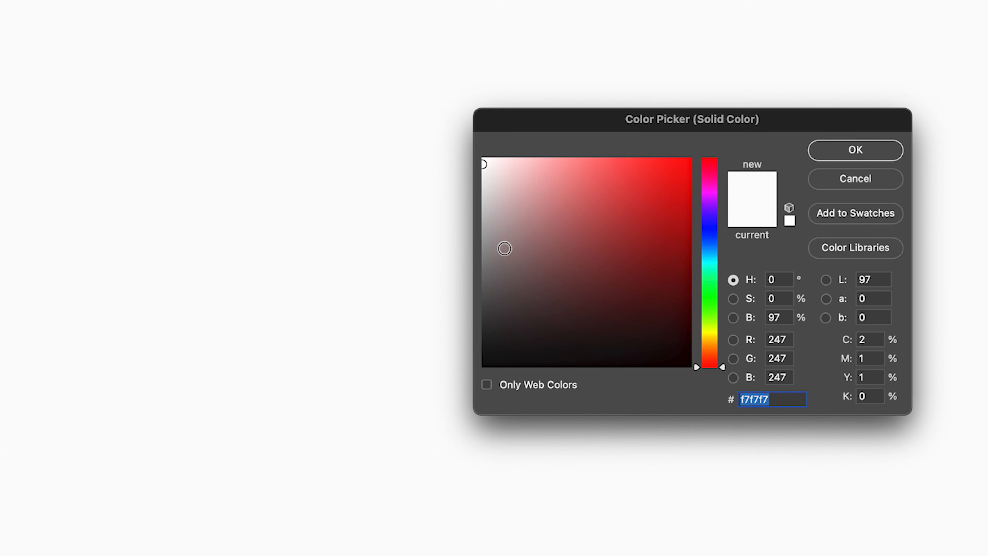
drag(710, 322, 710, 318)
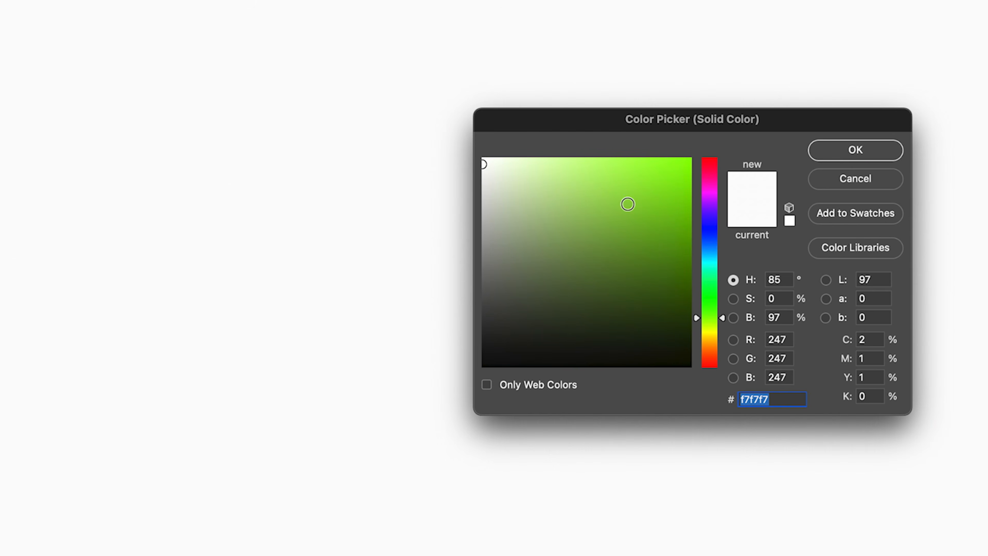
drag(625, 194, 644, 177)
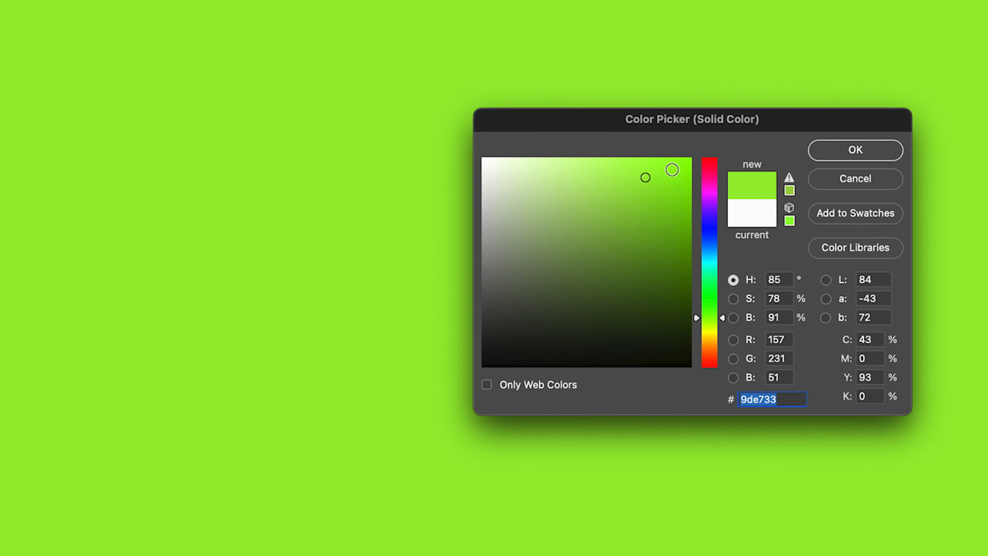
click(867, 152)
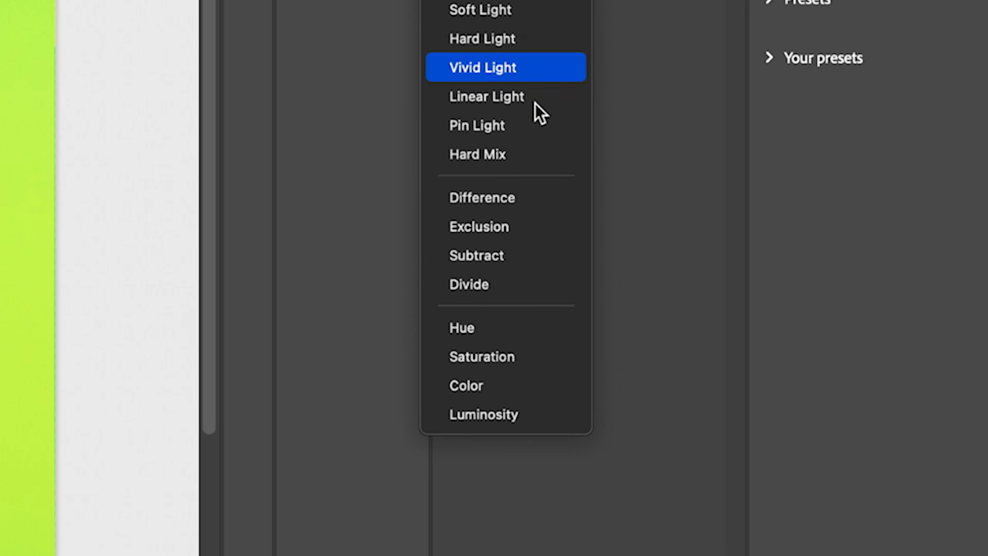
click(533, 262)
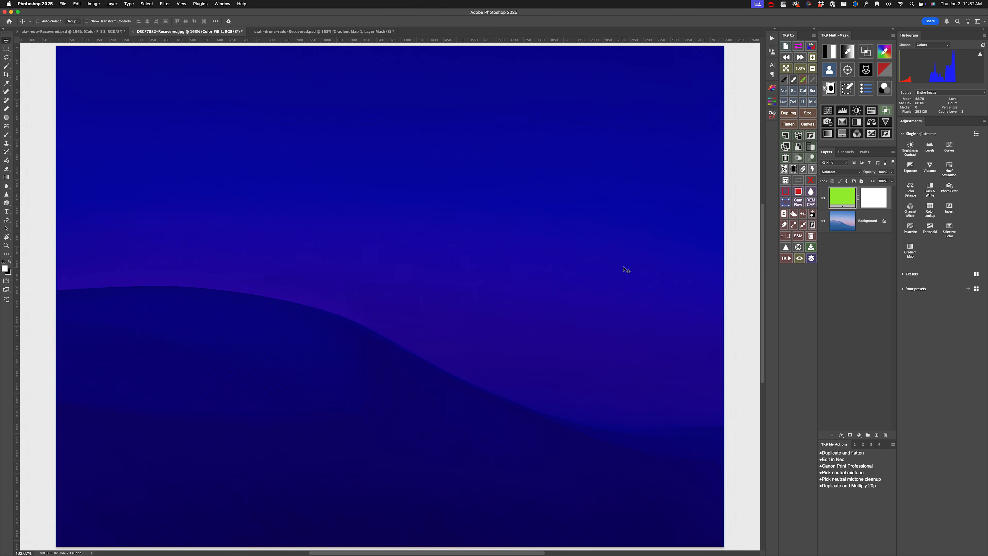
- Change the fill layer's color to a purer green with hue 123, saturation 78% and brightness 86%
double_click(839, 200)
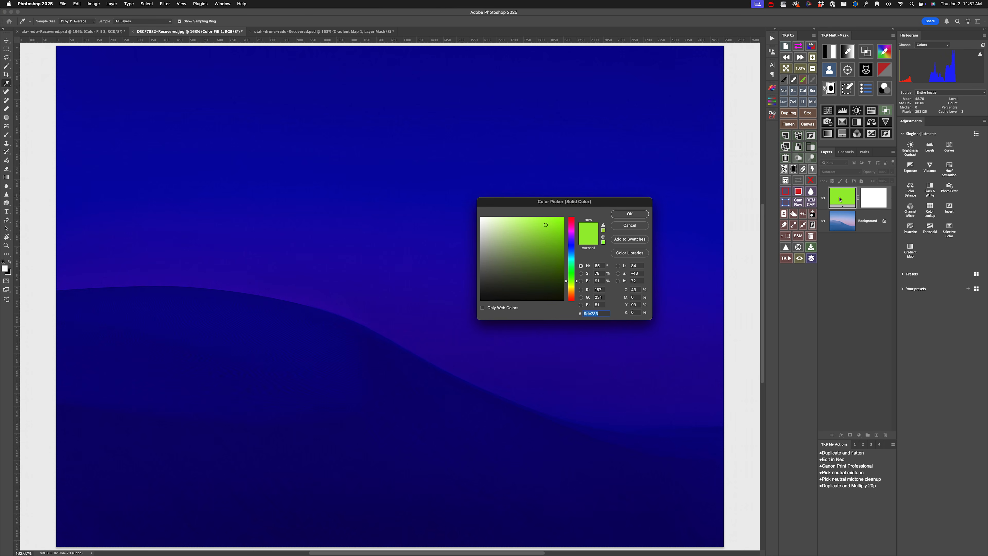
drag(545, 226, 548, 229)
drag(576, 280, 577, 284)
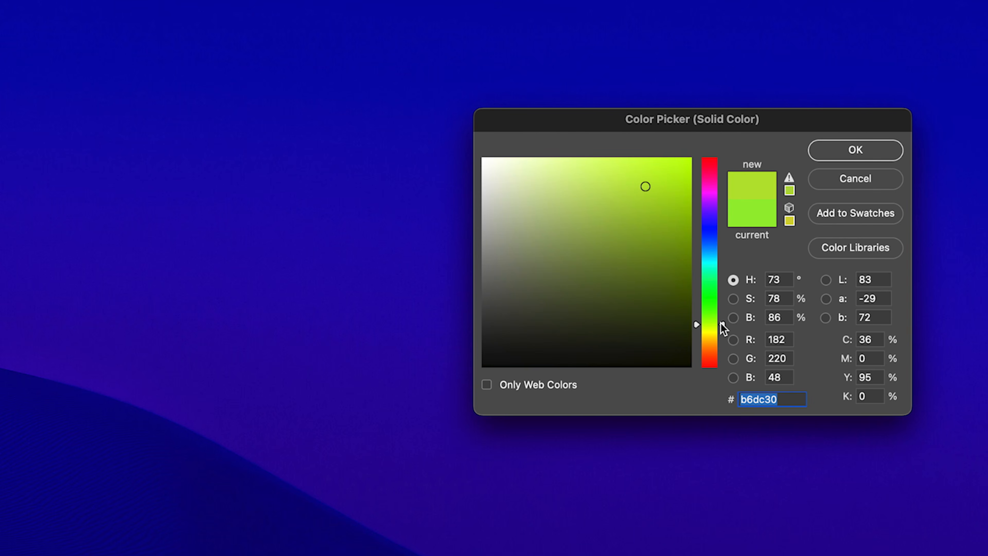
drag(720, 322, 720, 297)
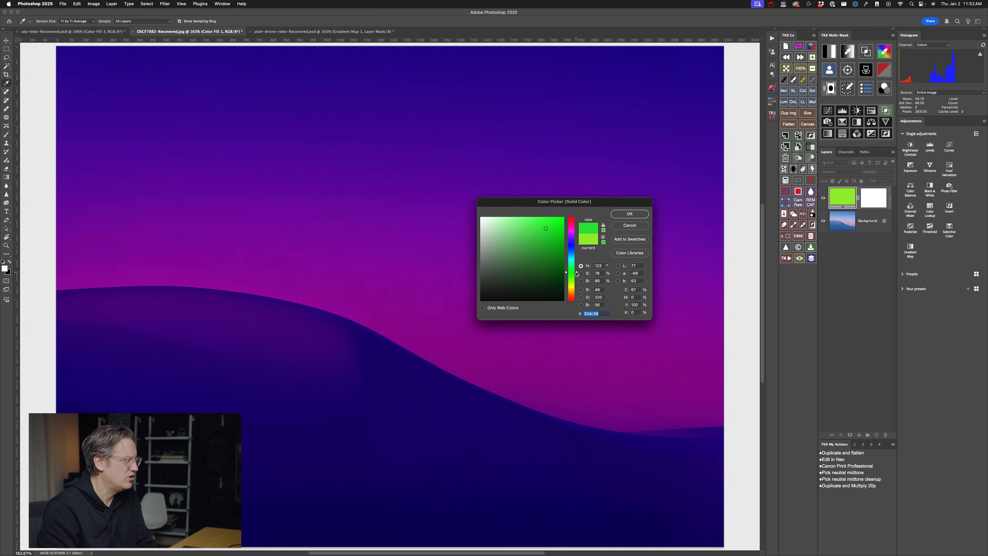
click(630, 214)
- Compare strengths of the green Subtract fill between 0% and 20%, and set its opacity to 18%
click(891, 172)
drag(893, 181, 862, 179)
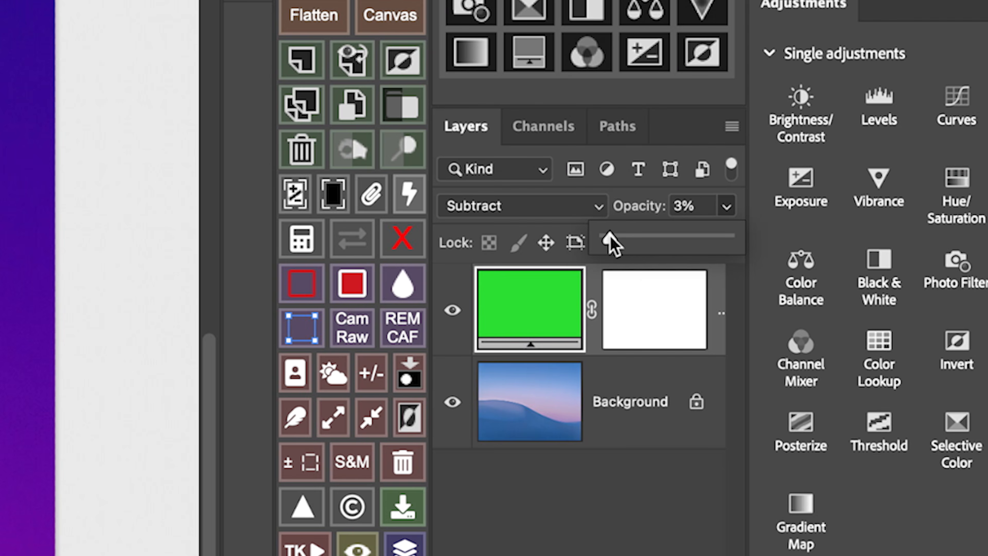
drag(610, 236, 600, 236)
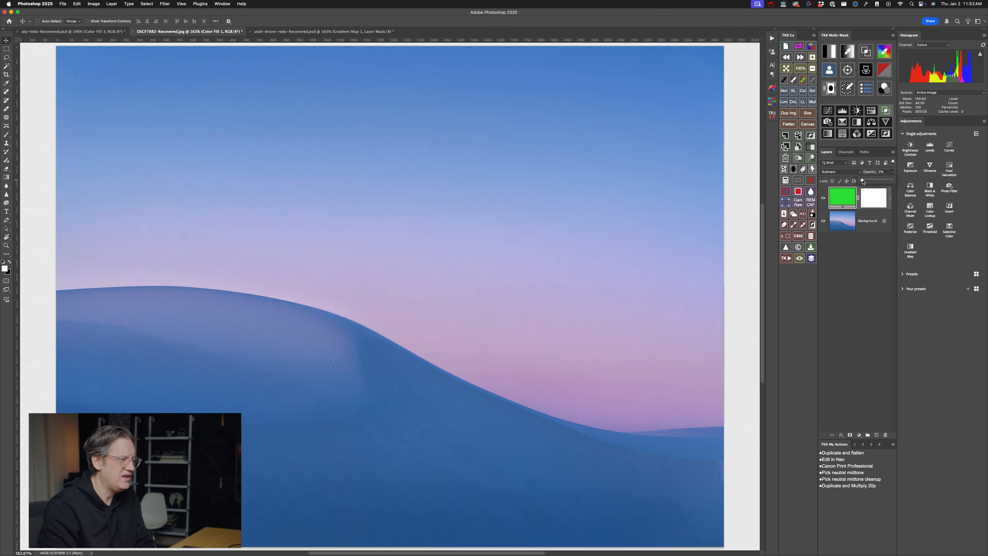
drag(606, 236, 612, 236)
drag(863, 181, 867, 182)
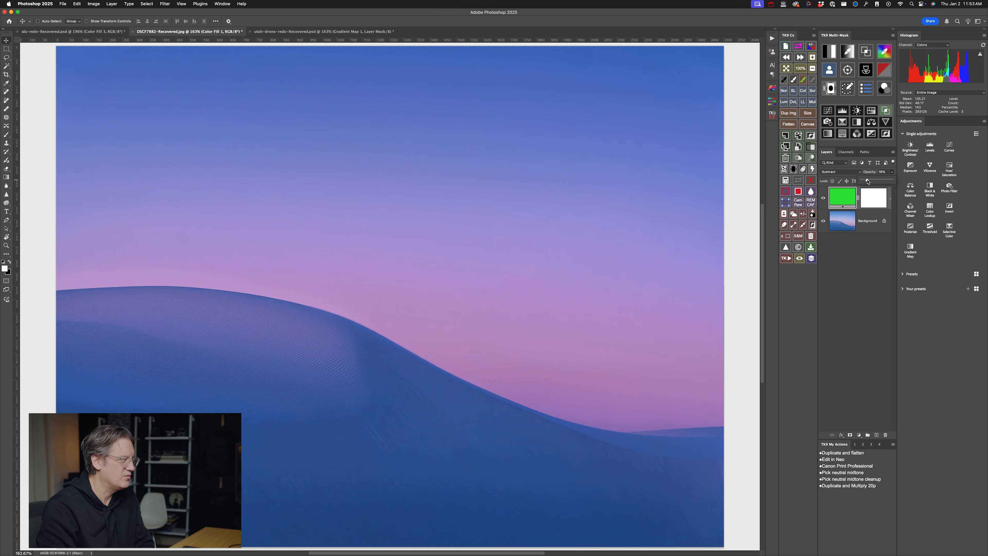
drag(868, 182, 868, 182)
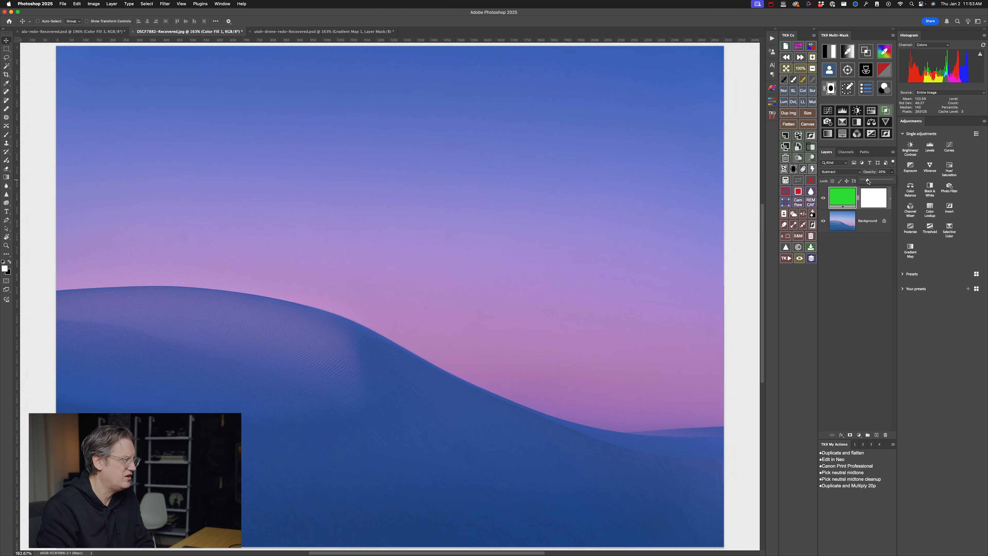
drag(868, 182, 858, 182)
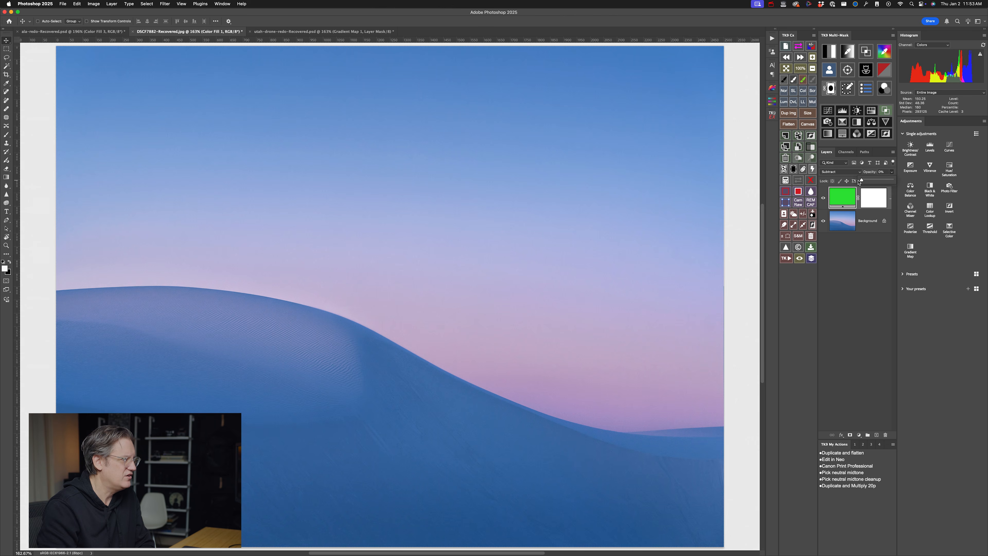
drag(863, 181, 867, 181)
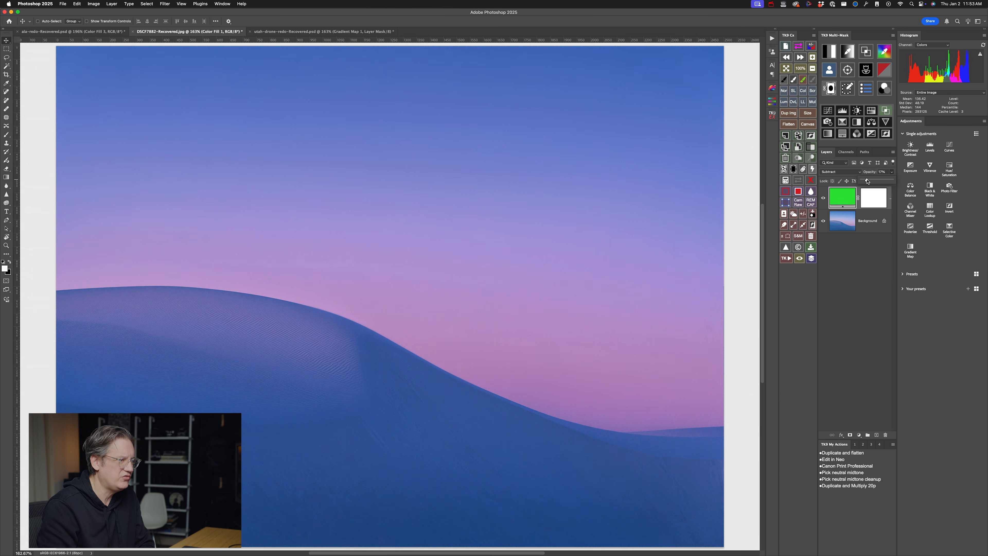
drag(866, 181, 867, 181)
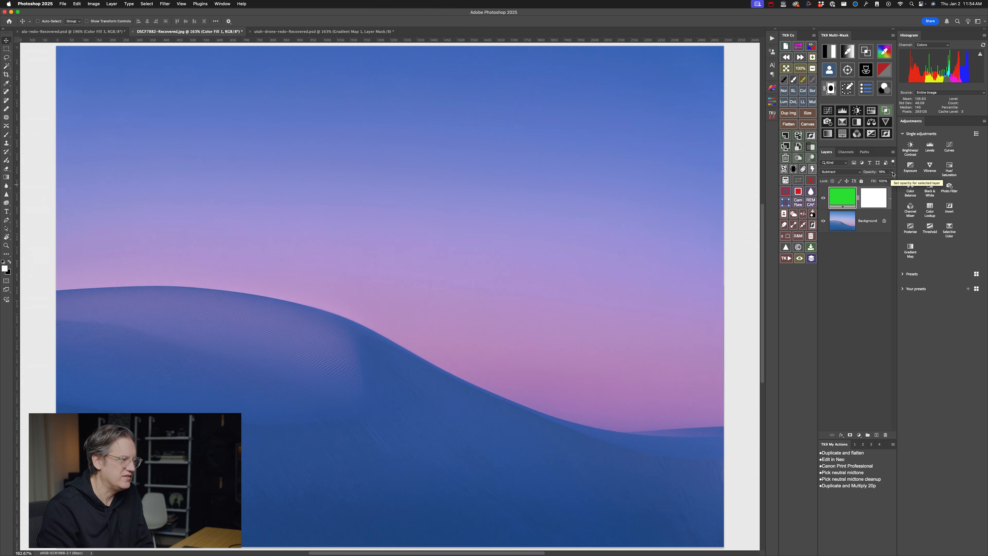
- Try other hues for the fill, set it to green #30dc51 (hue 131), and compare the photo with the layer off and on
double_click(843, 205)
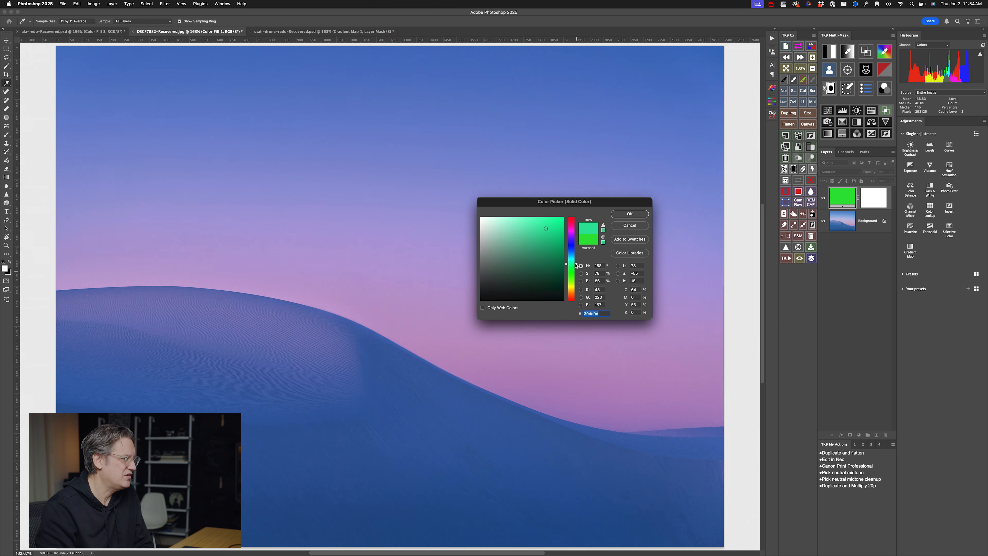
drag(575, 260, 575, 248)
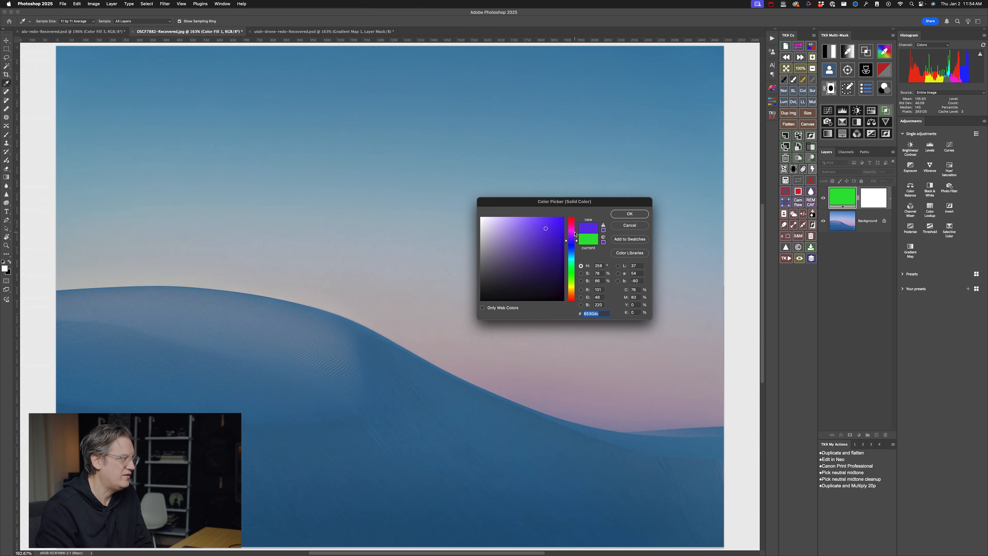
drag(577, 242, 577, 269)
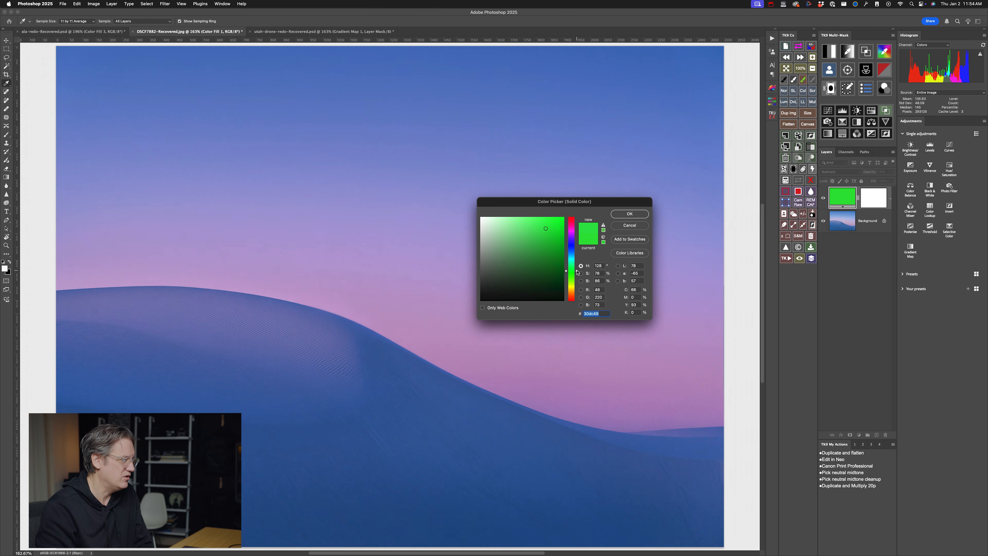
drag(577, 272, 577, 272)
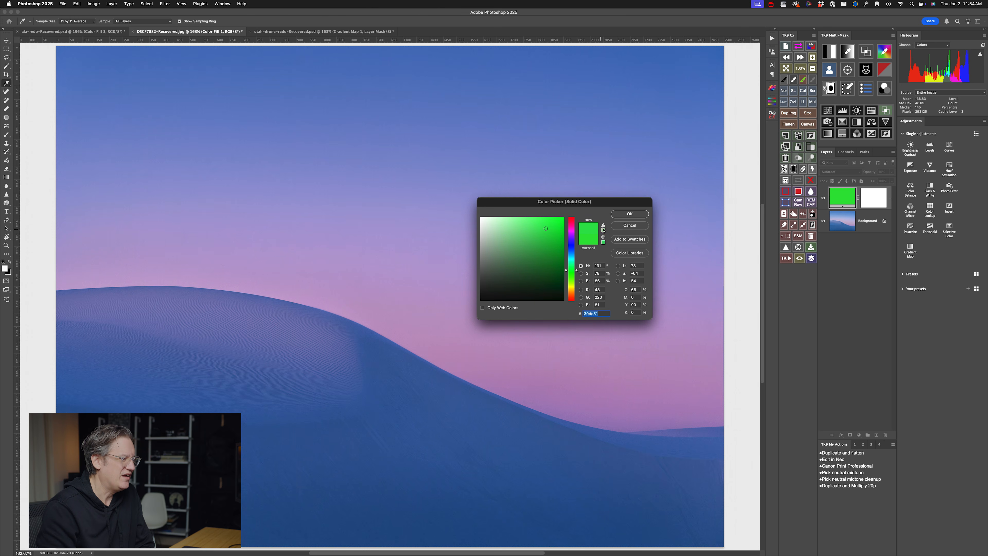
click(635, 215)
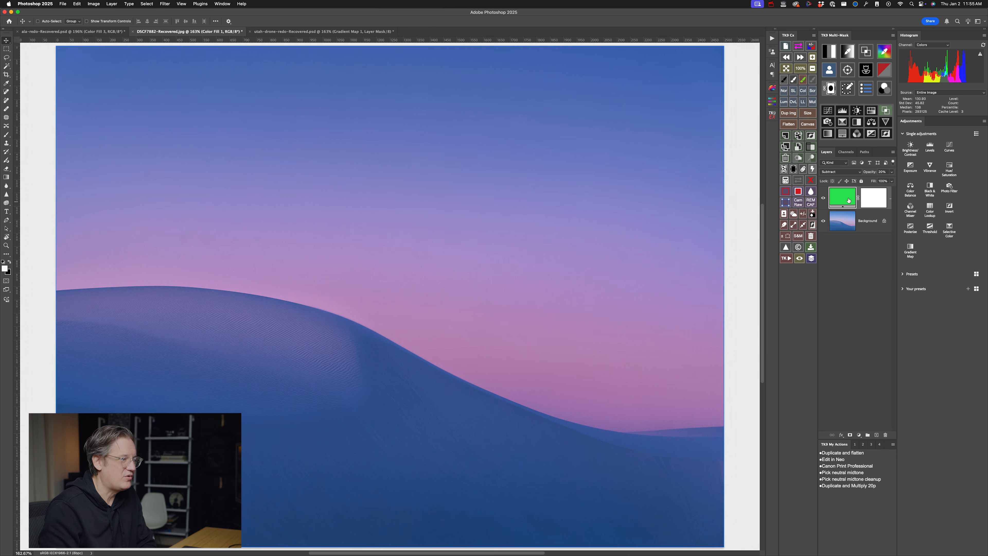
click(823, 199)
click(823, 199)
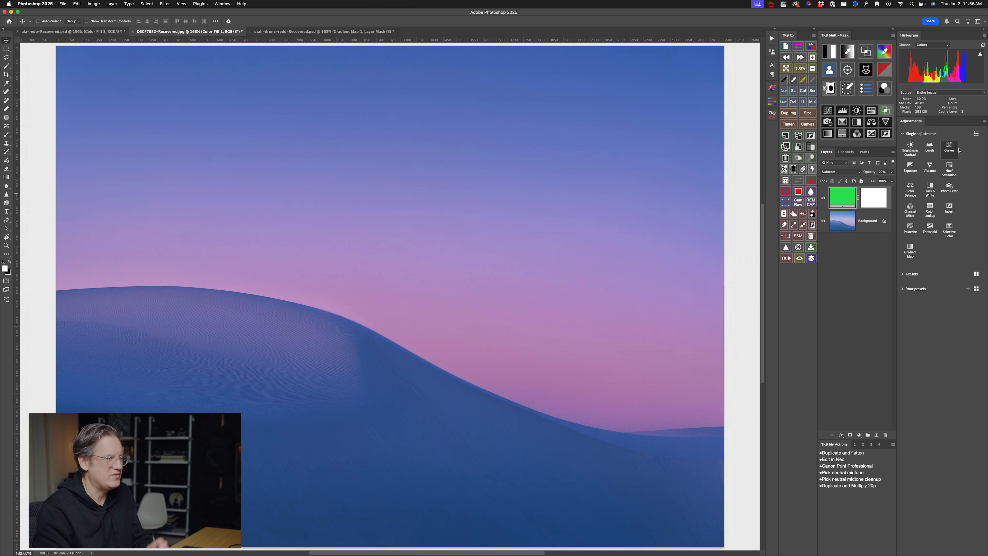
- Add a Brightness/Contrast adjustment layer above the green fill with brightness 10
click(911, 148)
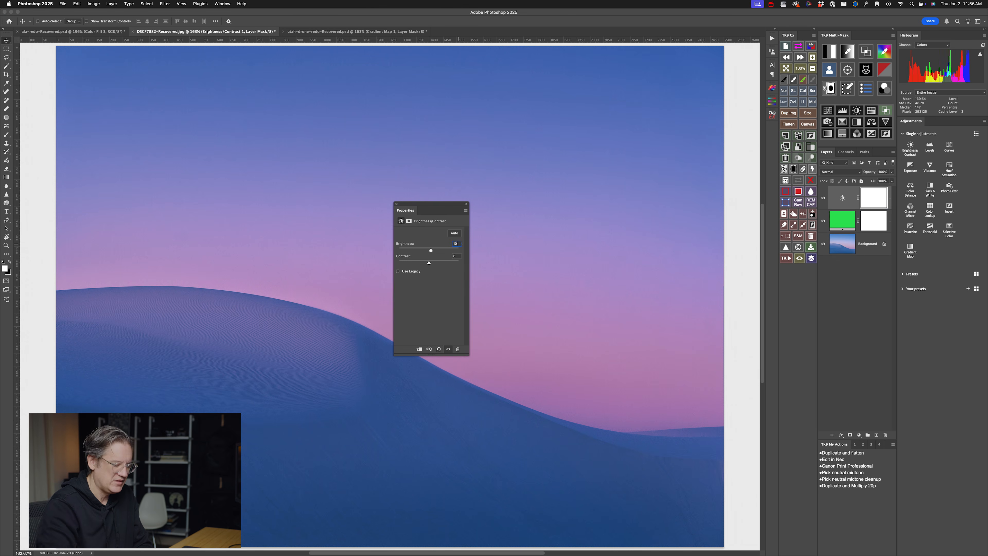
text(10)
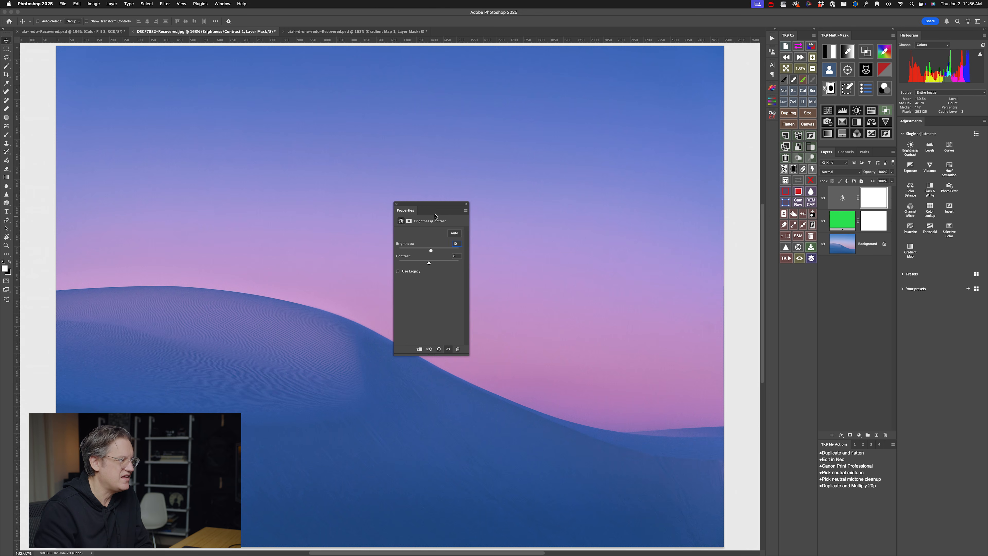
click(397, 204)
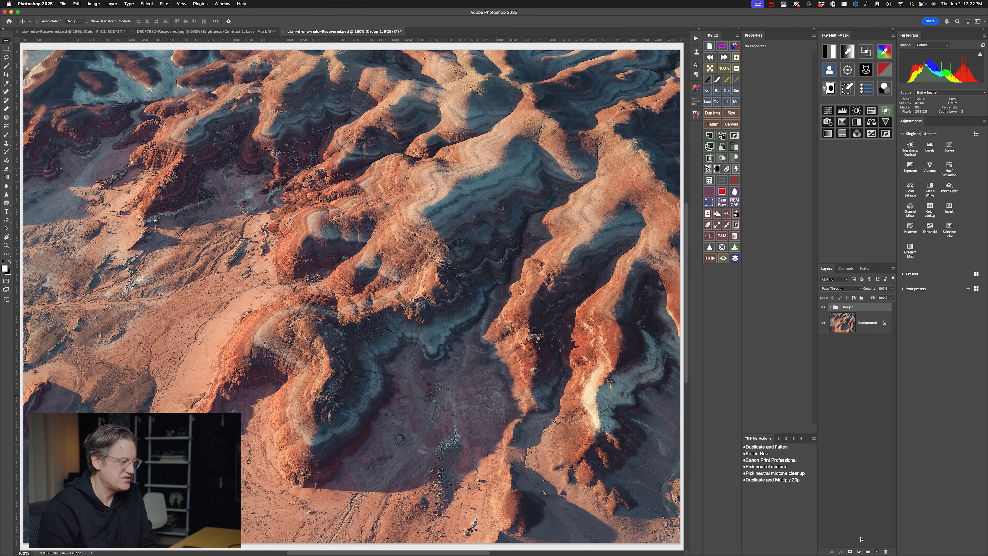
click(859, 552)
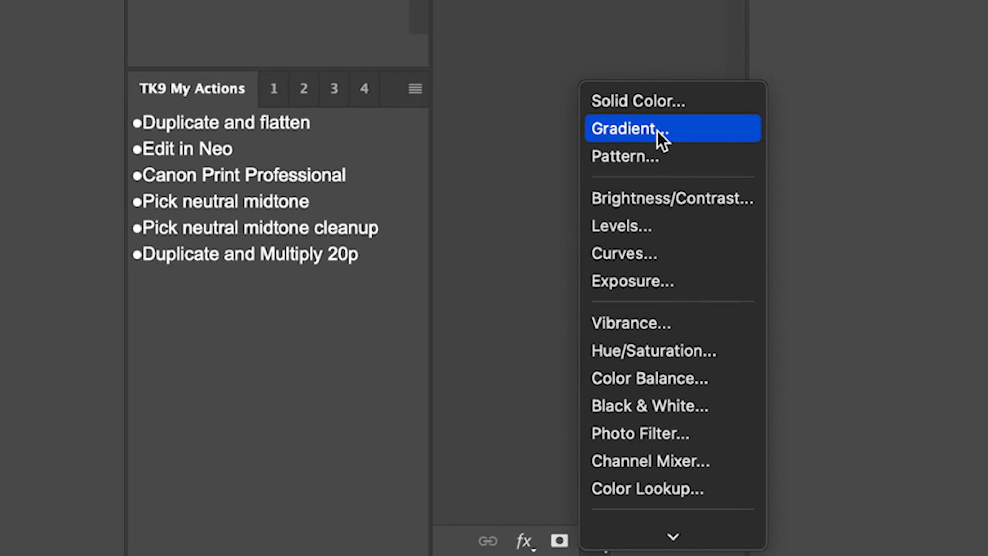
click(657, 131)
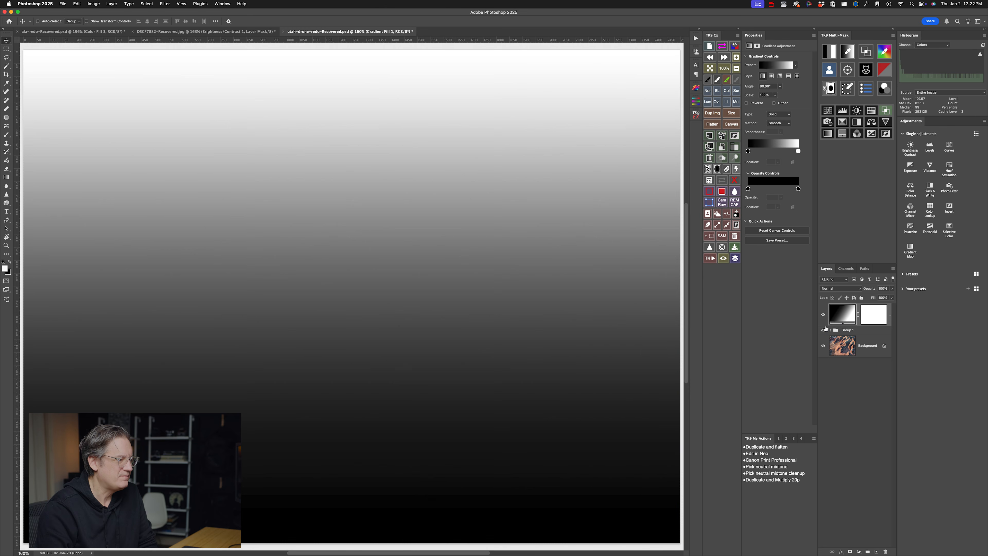
double_click(841, 314)
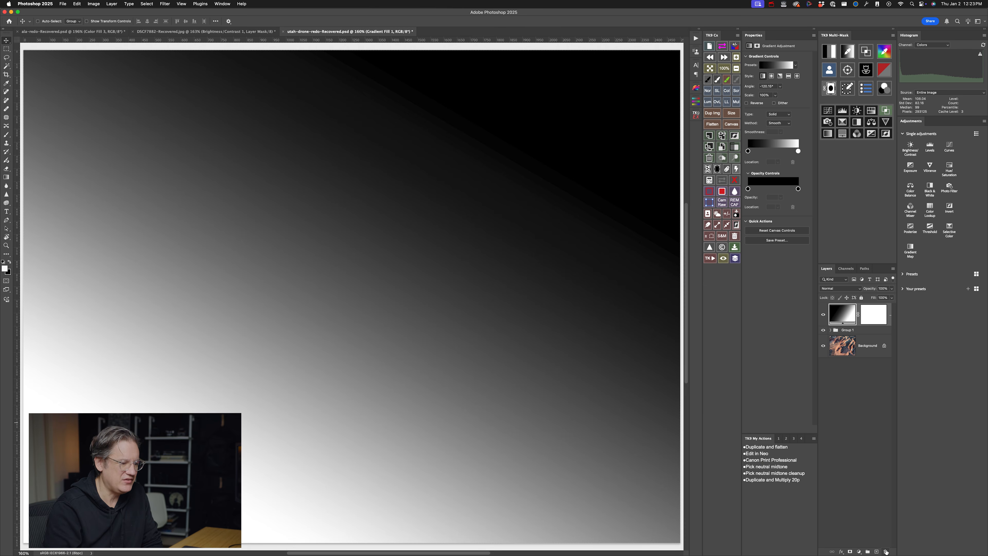
click(886, 551)
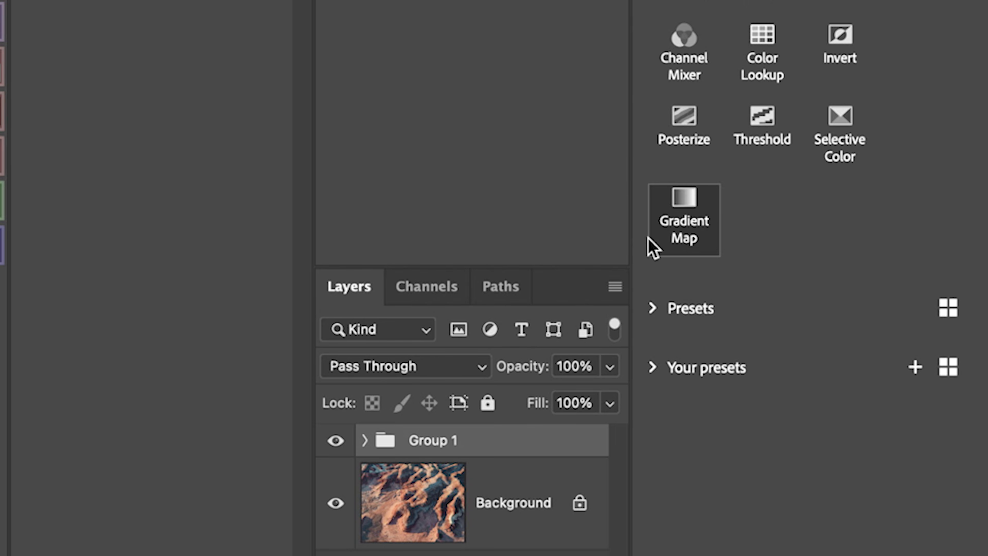
- Add a Gradient Map adjustment layer to the canyon photo, try a dark gray dark-end stop, and set that stop to black (#000000)
click(905, 249)
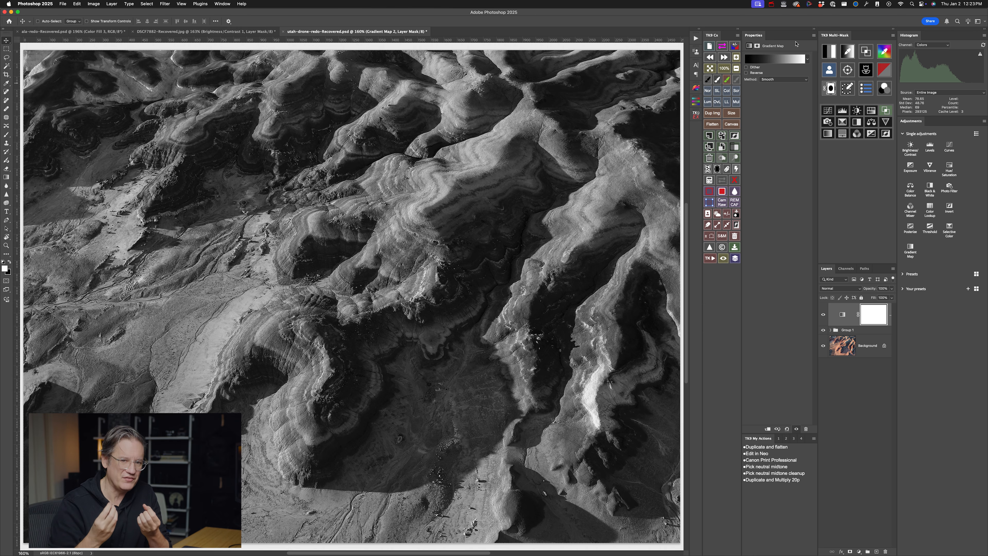
click(789, 59)
double_click(397, 415)
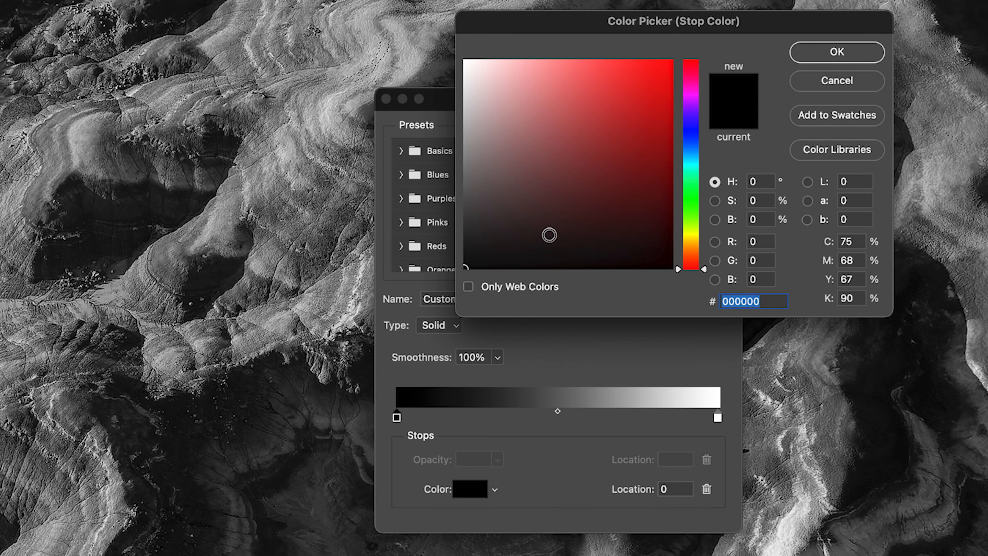
drag(477, 256, 453, 234)
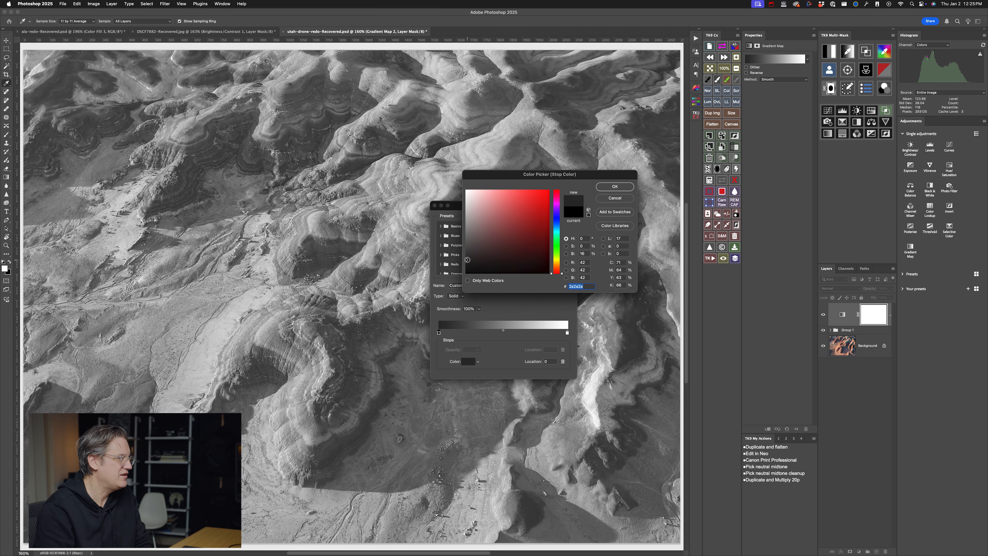
drag(467, 260, 466, 273)
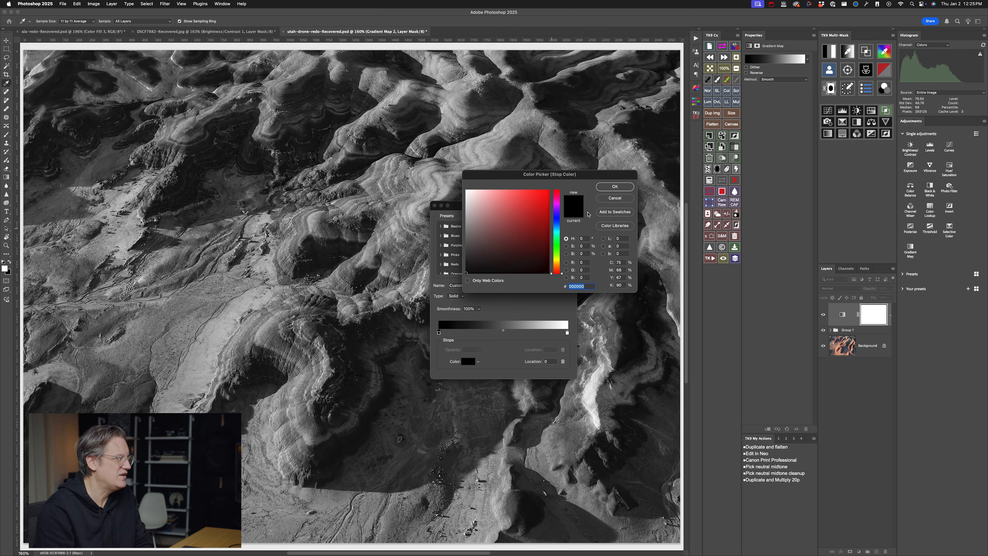
click(608, 191)
- Darken the gradient map's white end stop to a light gray and set the layer's blend mode to Soft Light
double_click(567, 333)
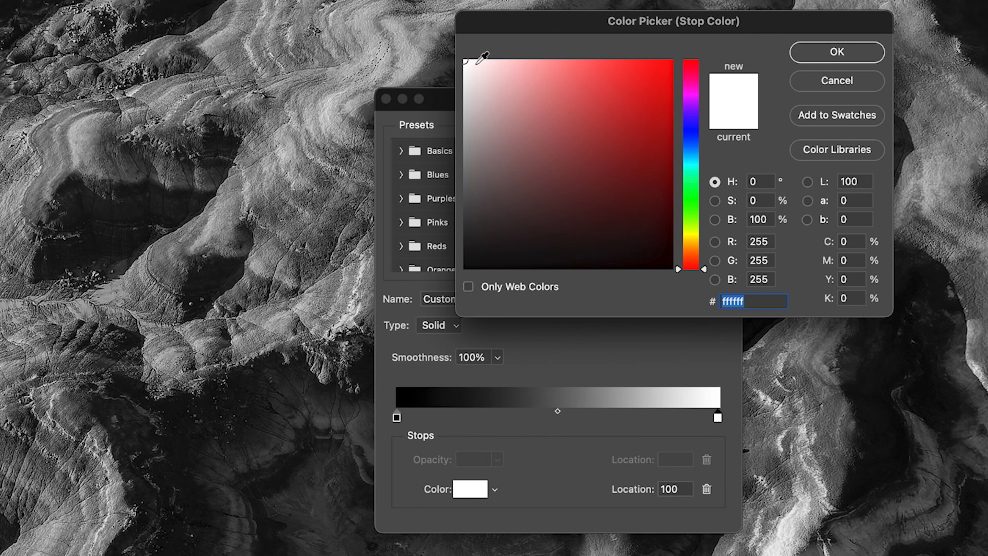
drag(463, 60, 466, 124)
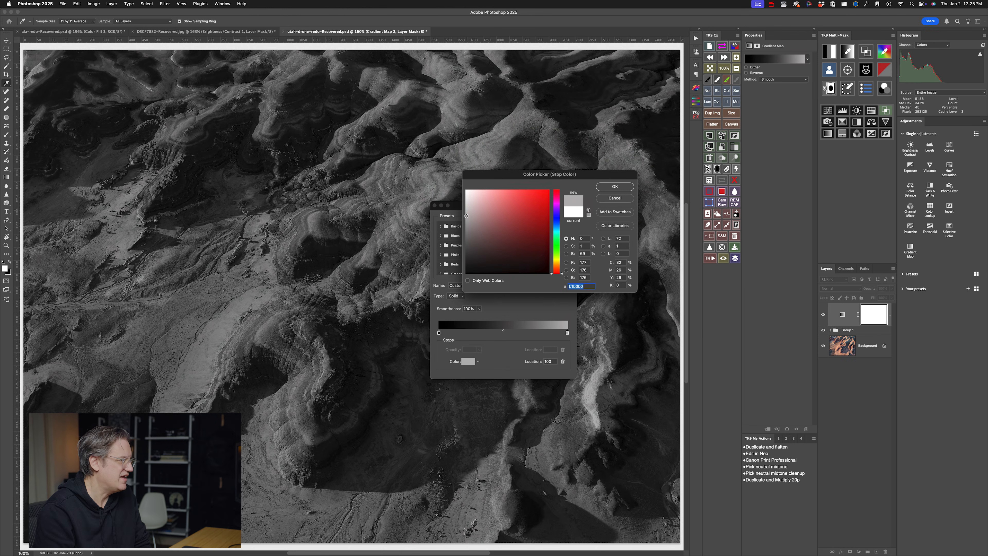
mouse_move(467, 215)
mouse_down()
mouse_move(466, 226)
mouse_move(468, 205)
mouse_up()
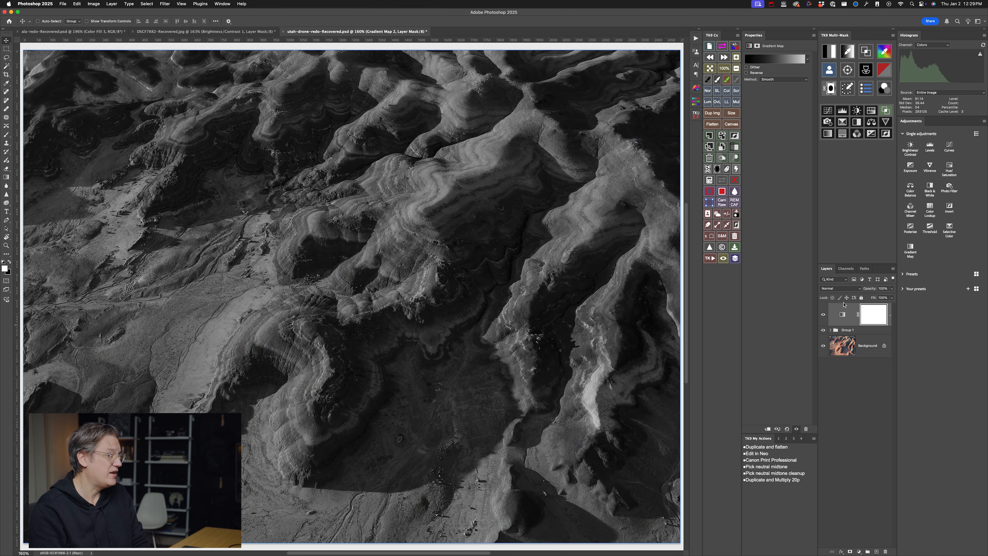
click(844, 290)
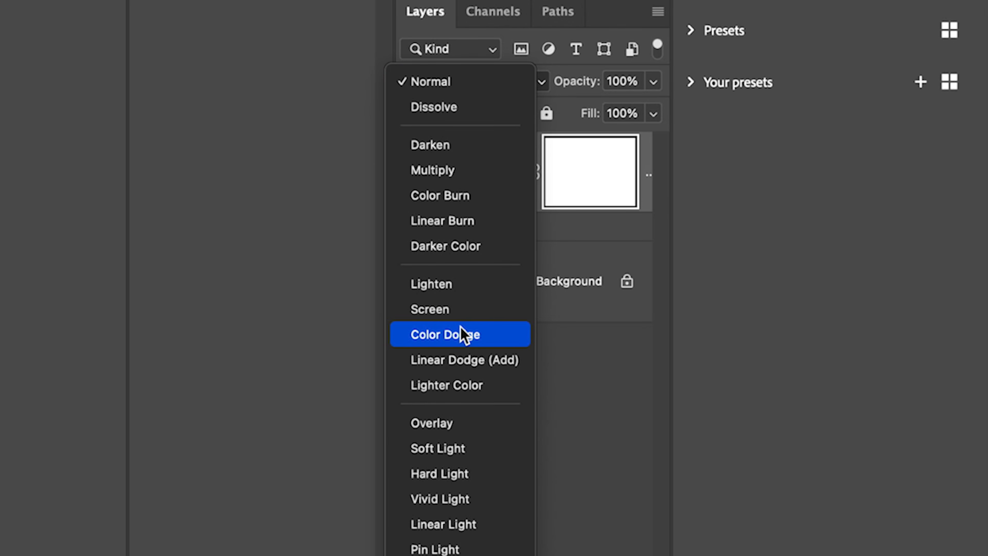
click(476, 449)
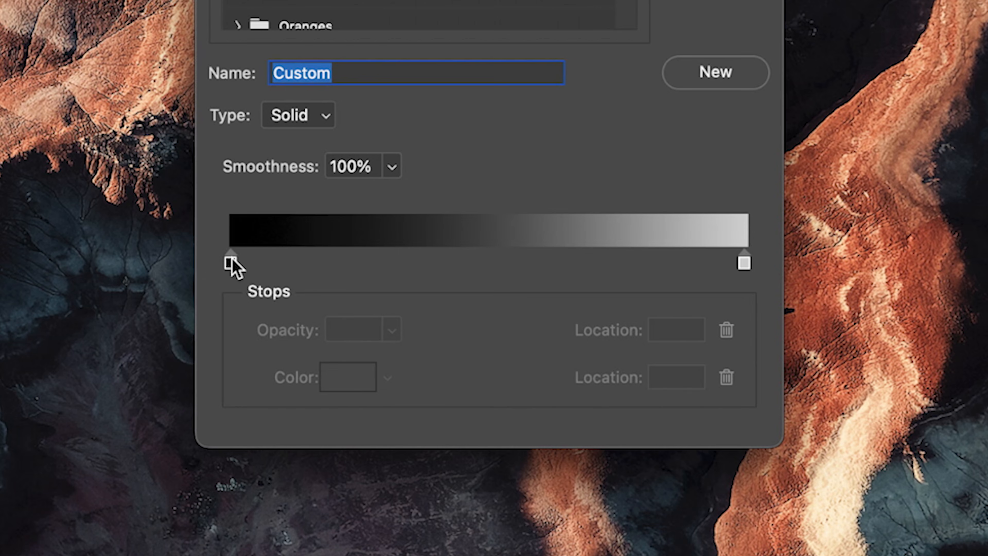
- Recolor the gradient map's black end stop, trying light gray and brown before settling on orange #cb774e (hue 20, saturation 62%, brightness 80%)
click(439, 335)
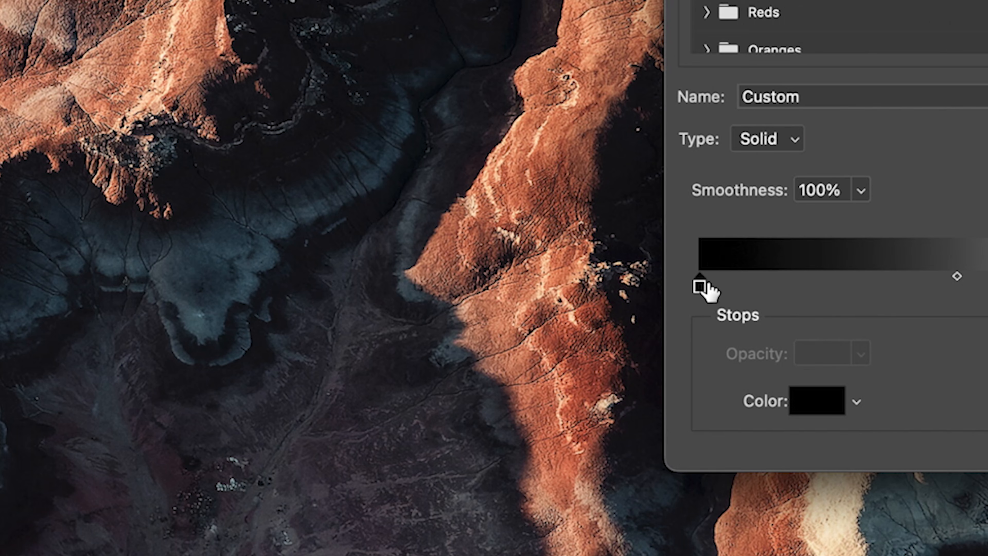
double_click(700, 287)
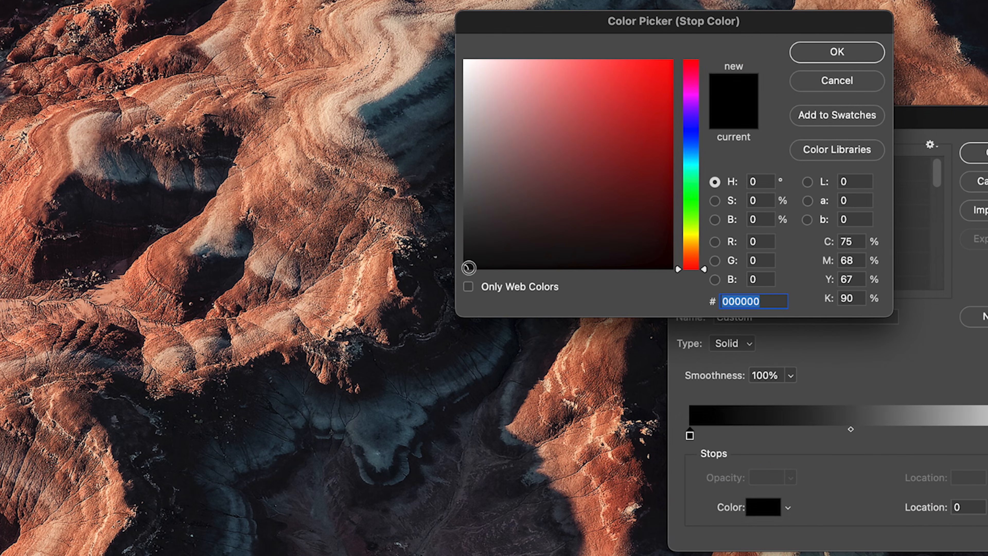
drag(466, 268, 456, 112)
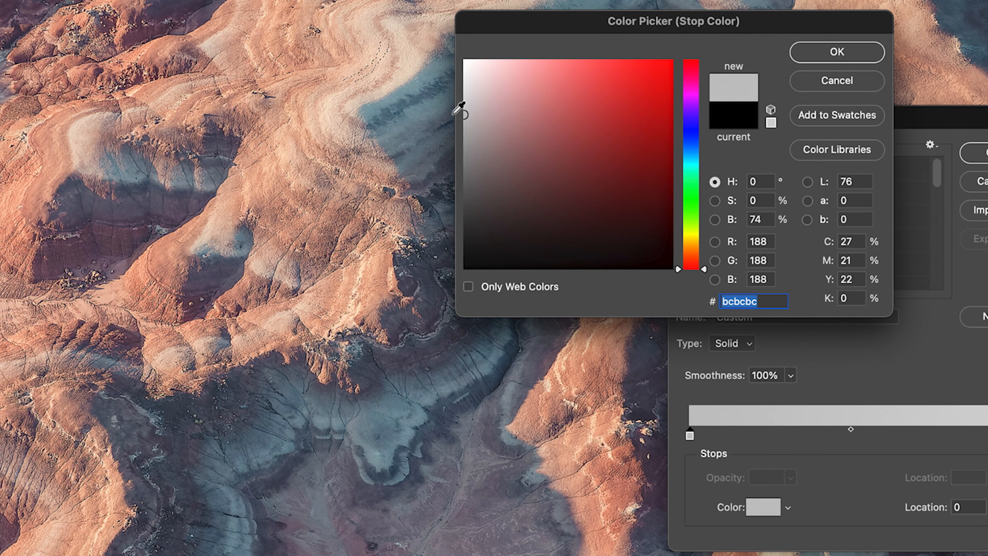
drag(583, 155, 589, 136)
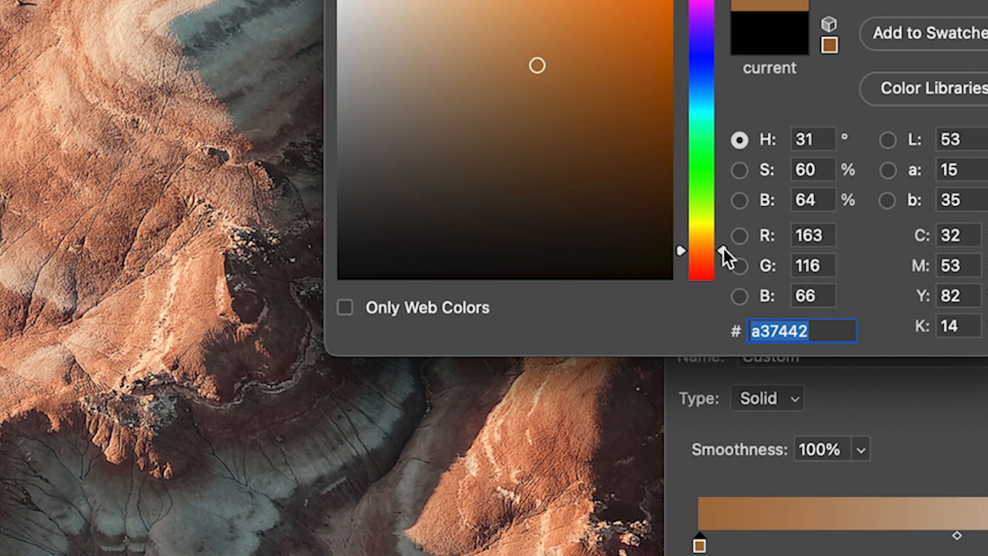
drag(724, 255, 724, 260)
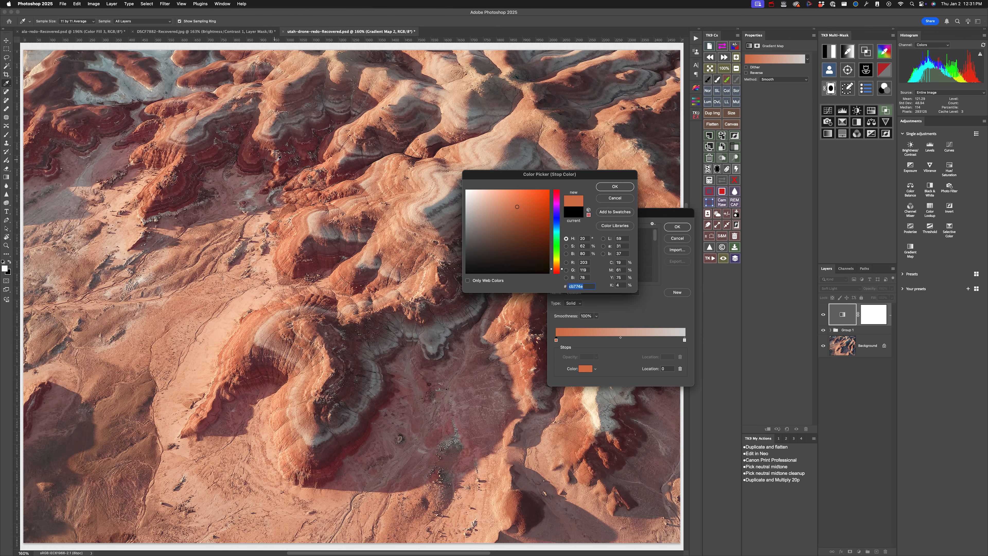
click(614, 187)
click(667, 229)
- Compare the canyon photo with the gradient map layer repeatedly hidden and shown, leaving the layer visible
key(v)
click(842, 331)
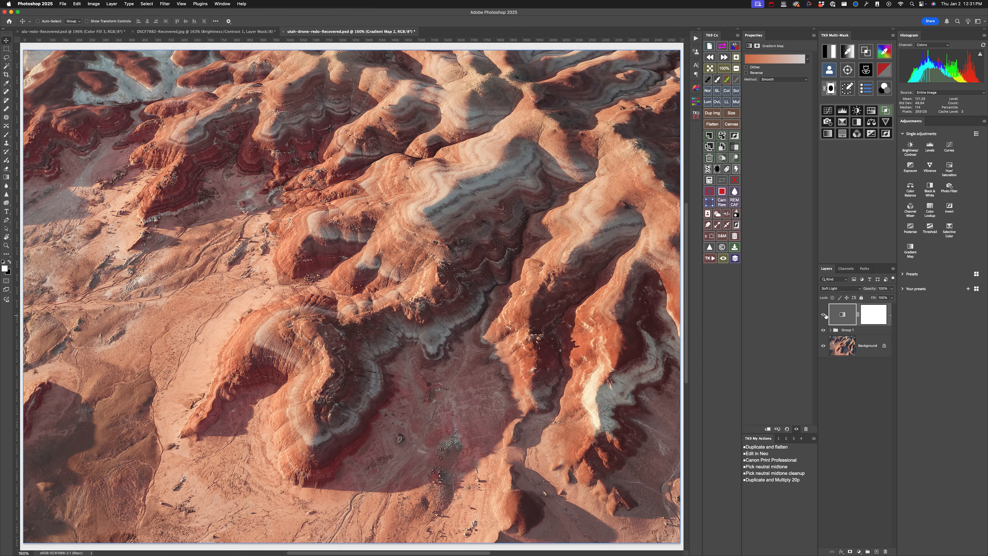
click(823, 315)
click(823, 315)
click(823, 315)
click(823, 315)
click(824, 315)
click(824, 315)
click(824, 315)
click(823, 315)
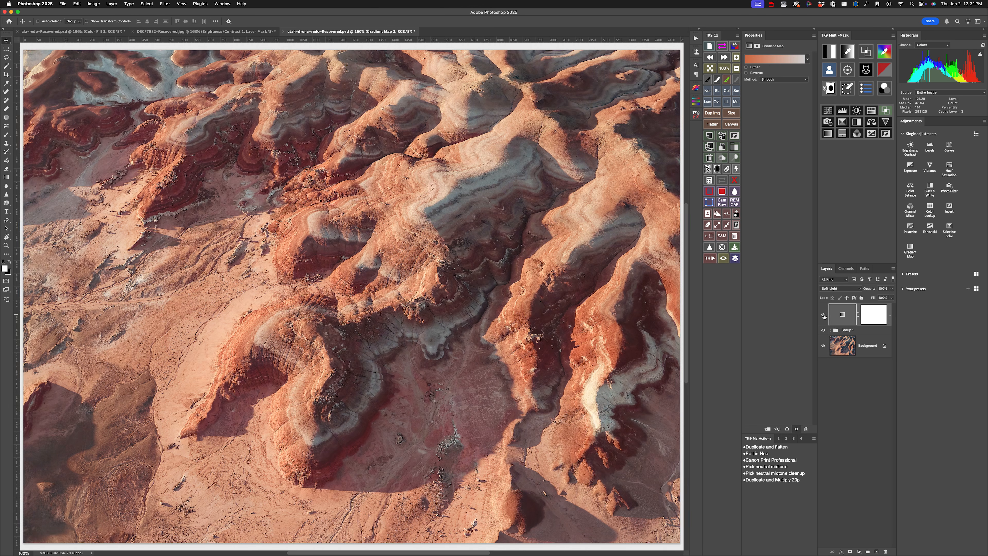
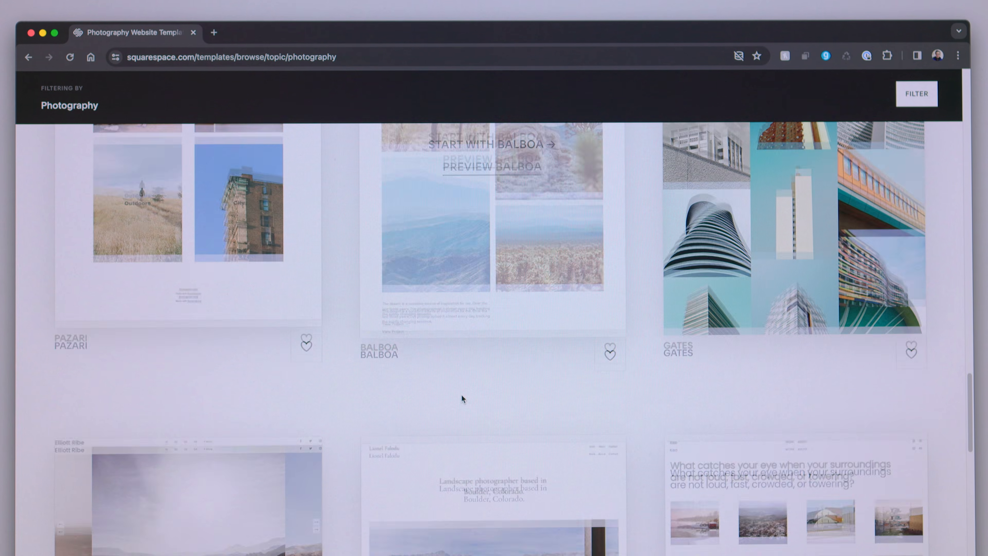
scroll(461, 393, down, 7)
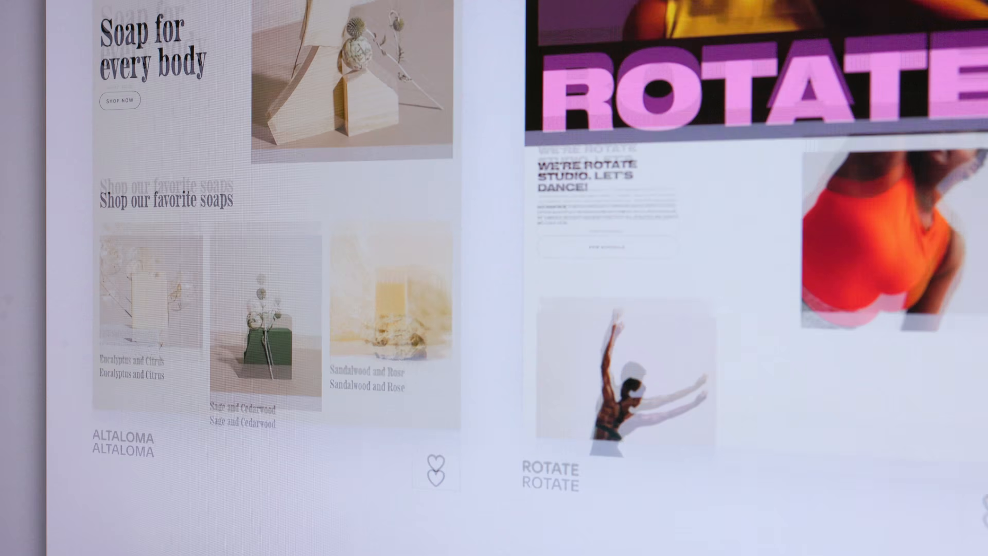
scroll(494, 278, down, 5)
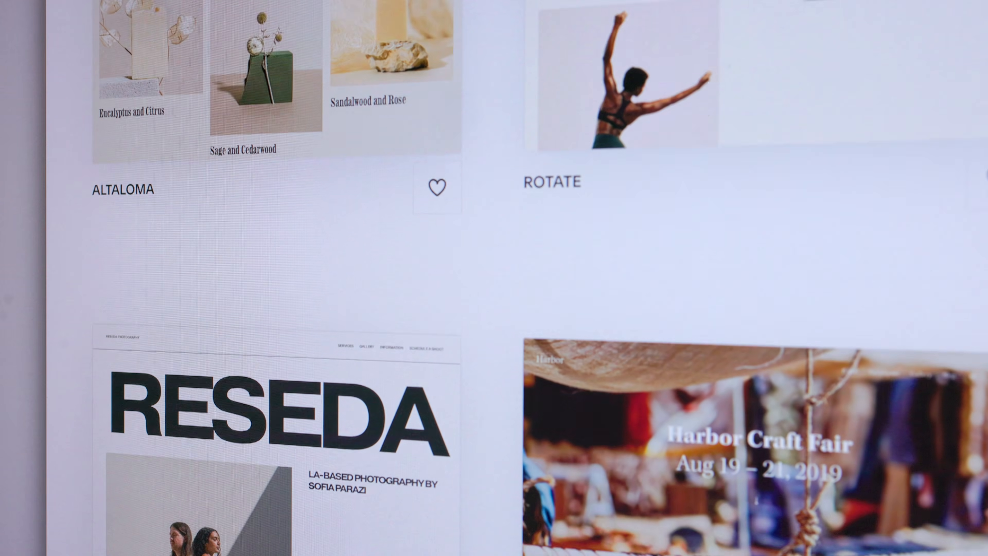
scroll(494, 277, down, 5)
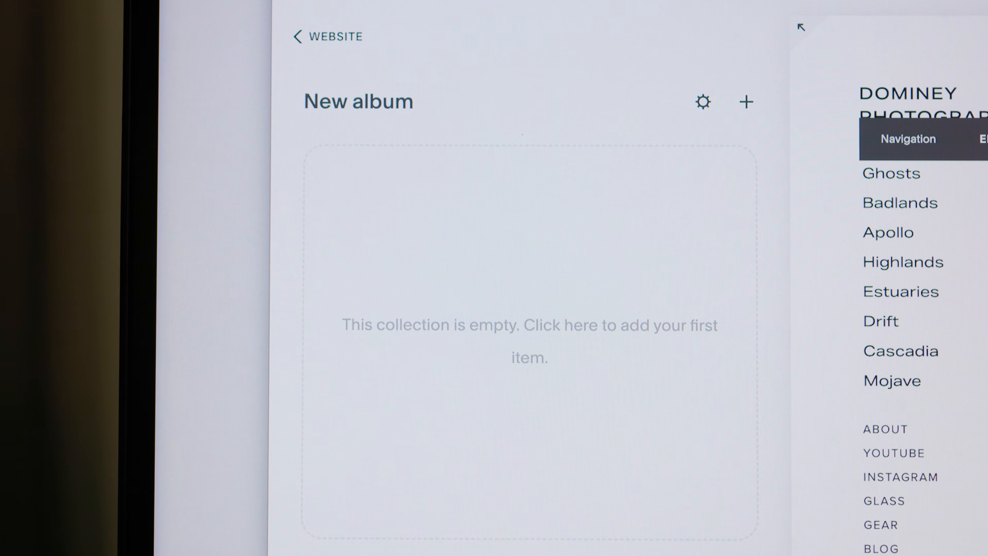
drag(984, 288, 554, 257)
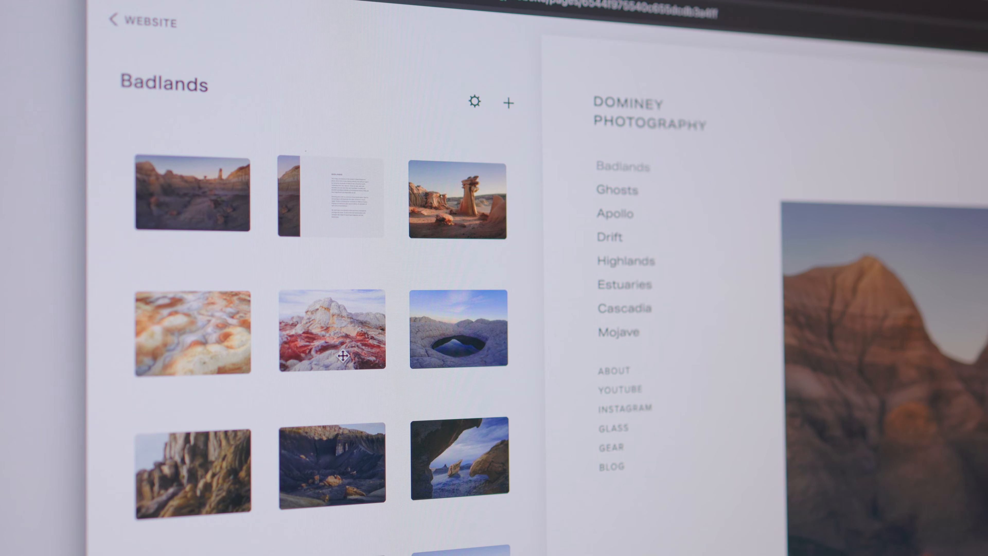
mouse_move(434, 405)
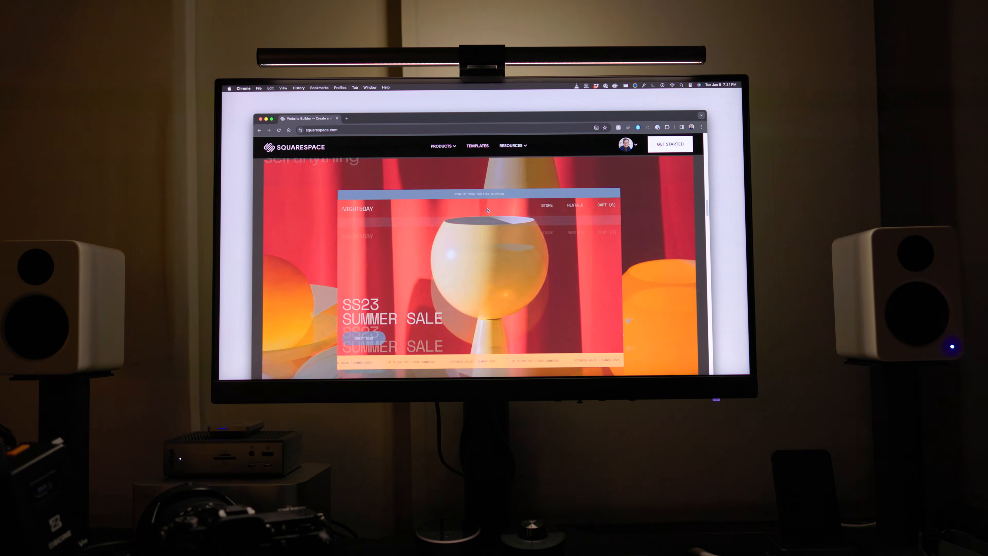
scroll(488, 209, down, 5)
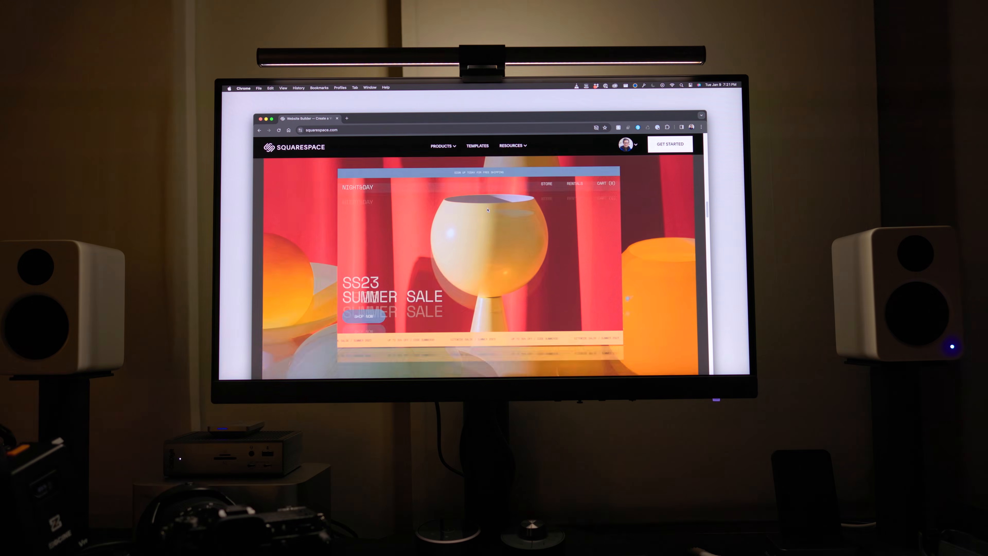
scroll(488, 209, down, 6)
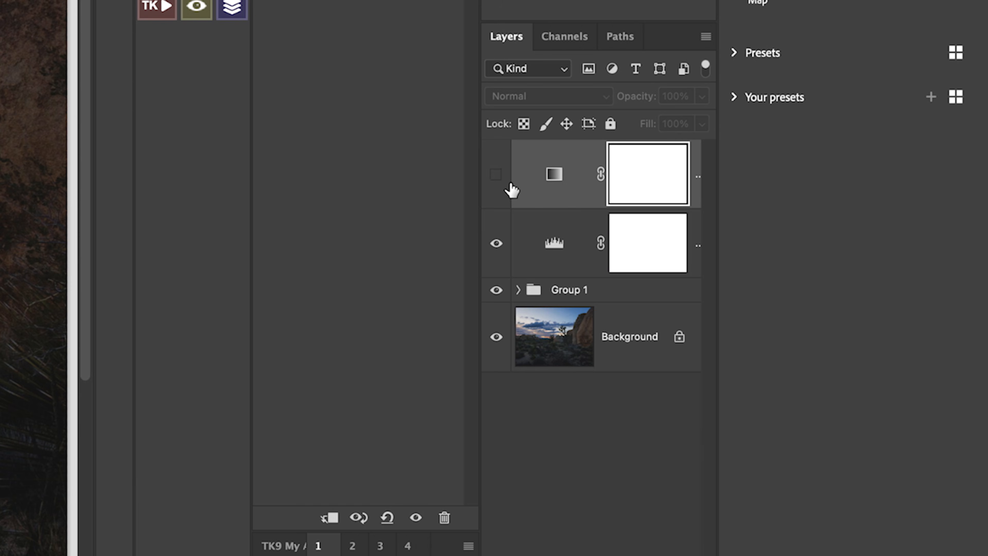
- Show the gradient map layer on the Joshua tree photo and set it to Soft Light at 25% opacity
click(496, 175)
click(552, 96)
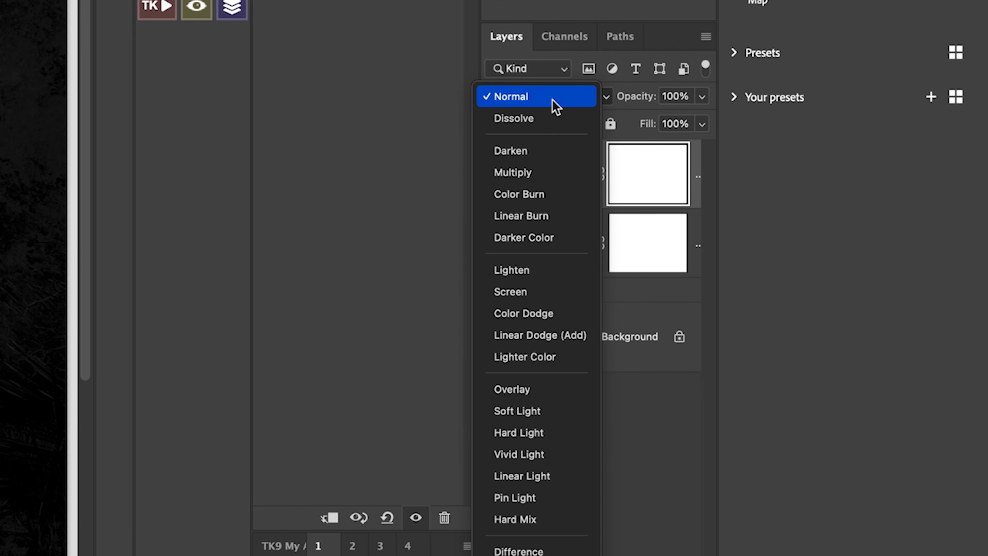
click(554, 420)
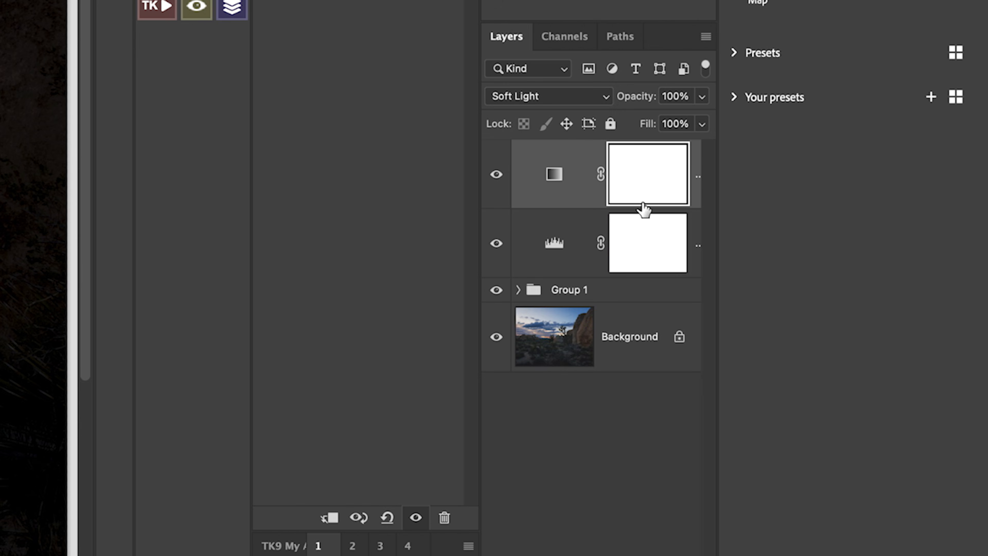
click(677, 95)
text(25)
key(Tab)
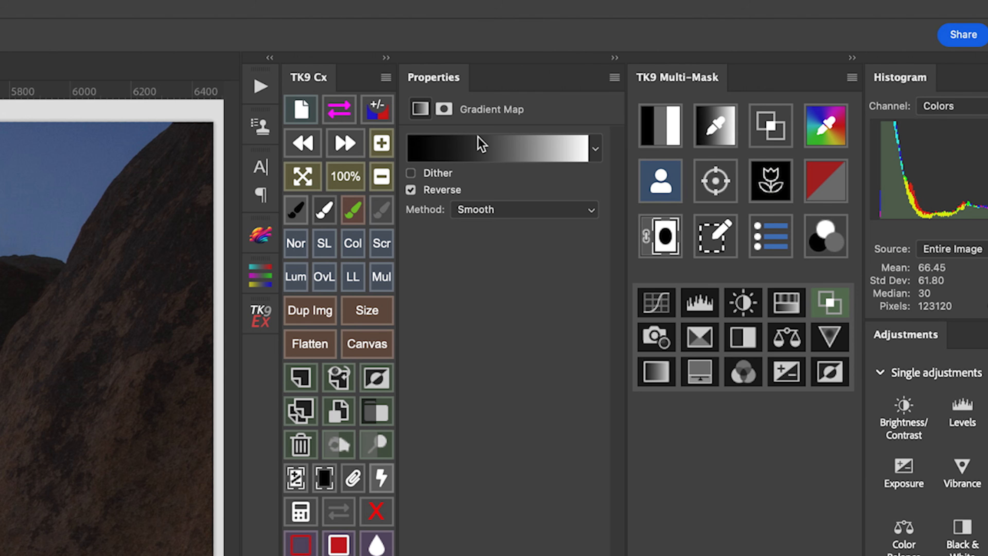
- Edit the layer's gradient, changing its type to Noise and its roughness to 0%
click(482, 144)
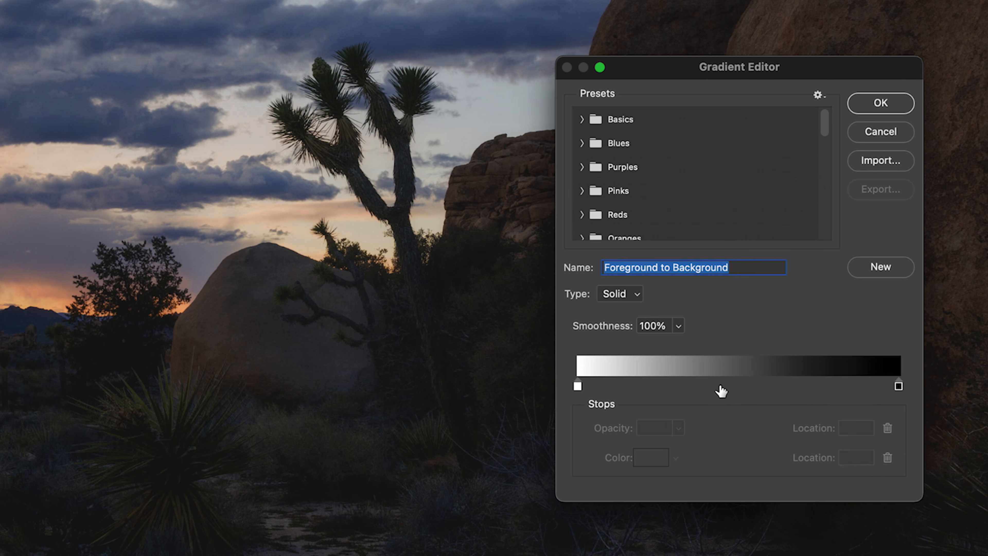
click(634, 296)
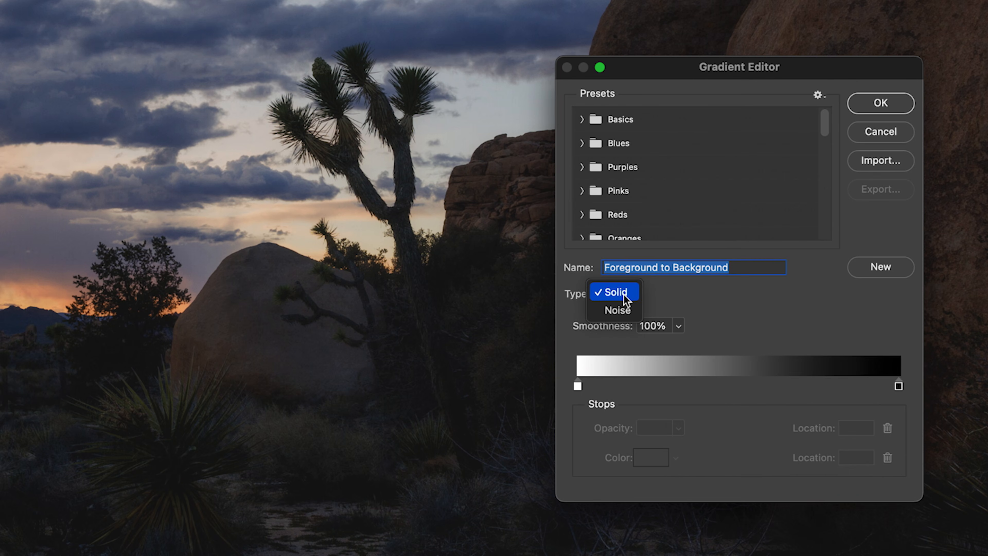
click(622, 311)
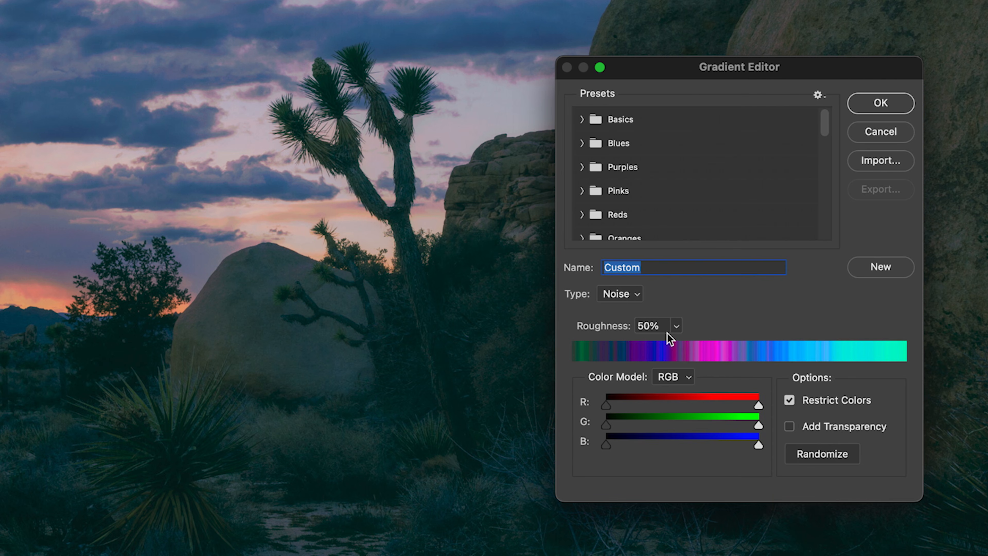
click(677, 326)
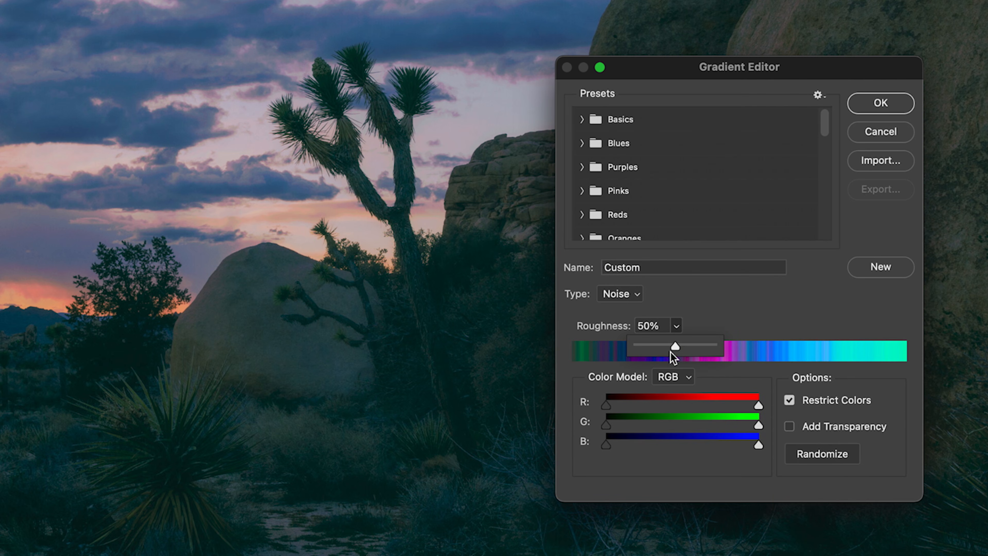
drag(675, 346, 579, 346)
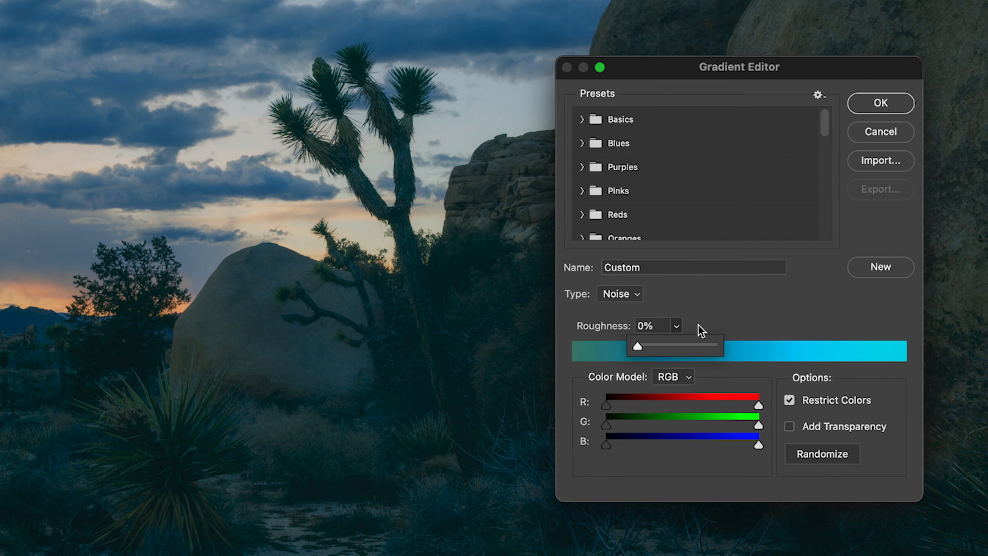
click(715, 318)
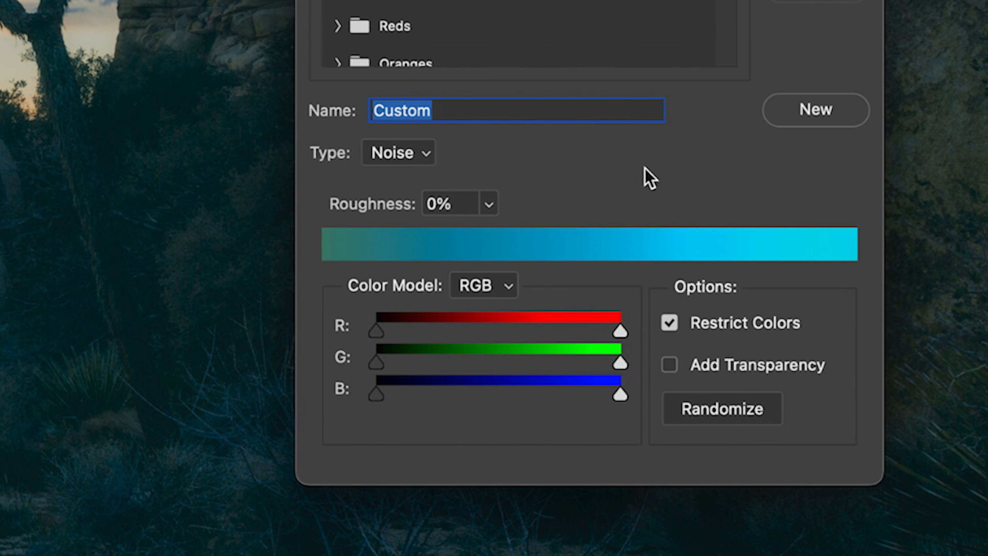
- Randomize the noise gradient repeatedly to try different color grades, stopping at a green-to-orange blend
click(724, 413)
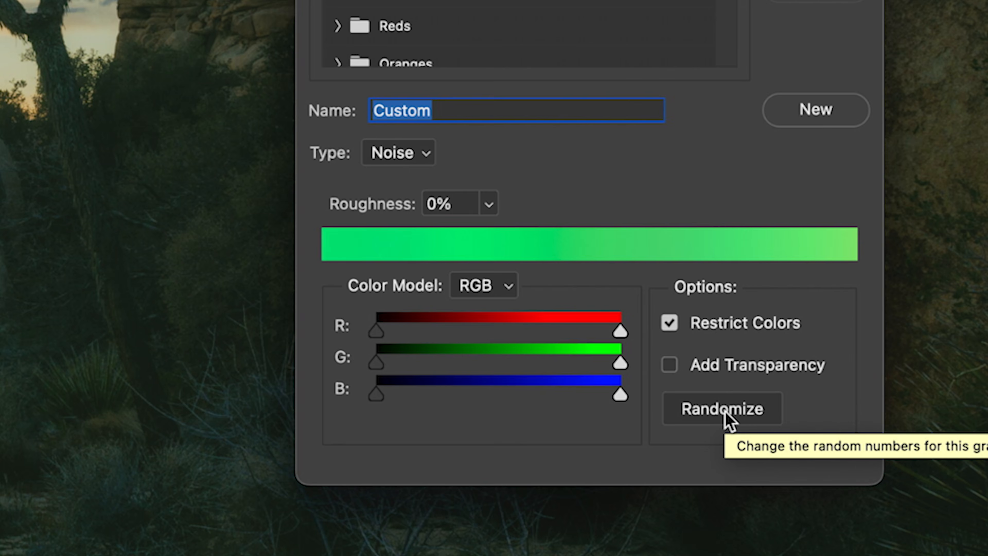
click(724, 412)
click(725, 413)
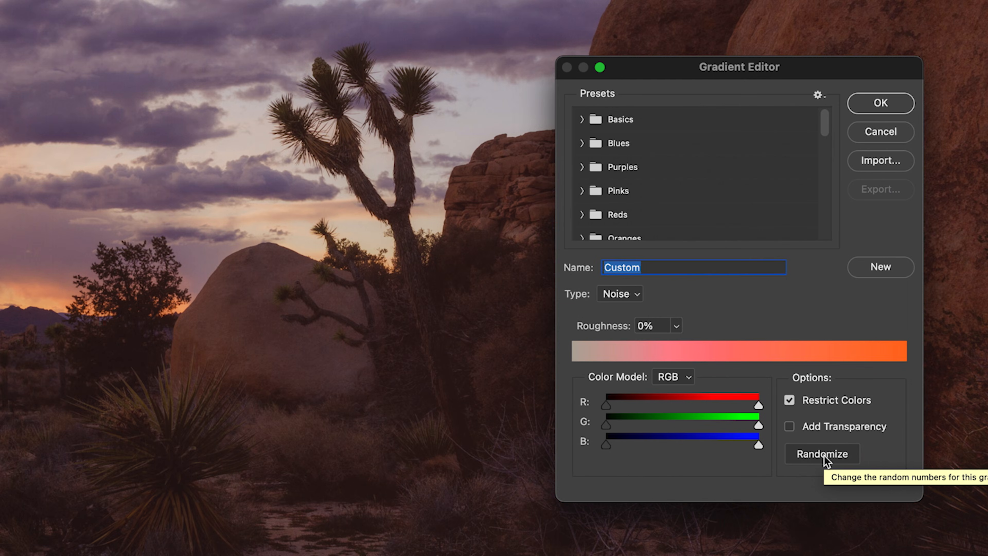
click(824, 455)
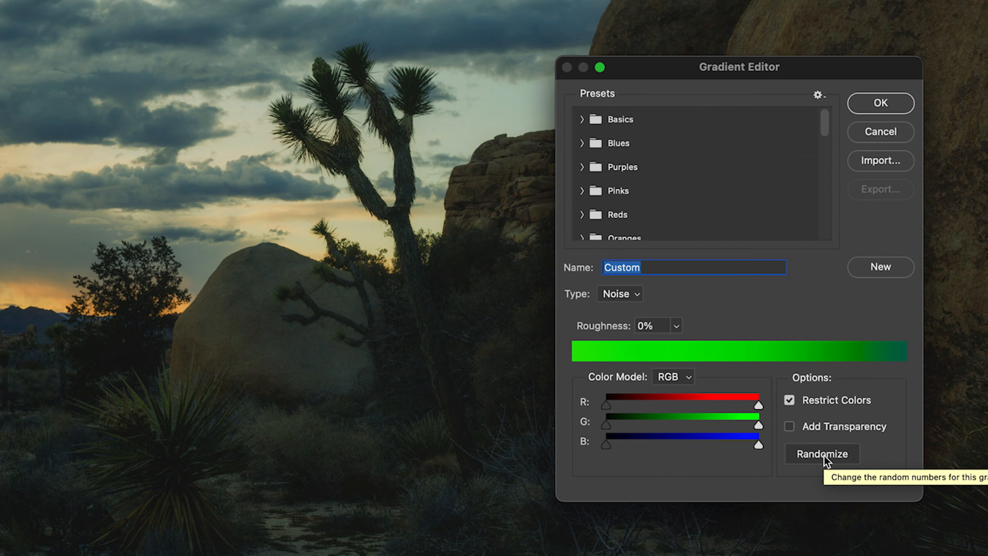
click(824, 456)
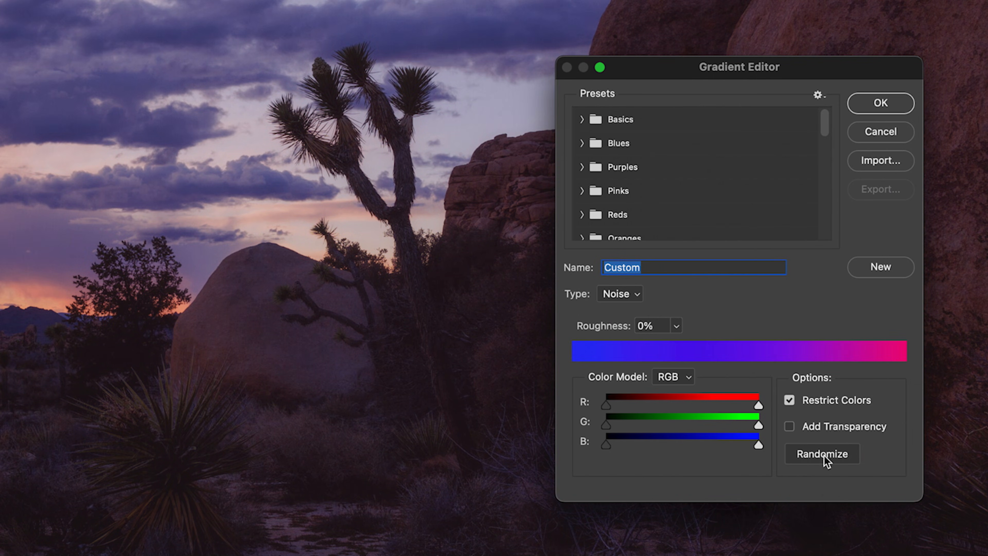
click(825, 454)
click(824, 453)
click(825, 453)
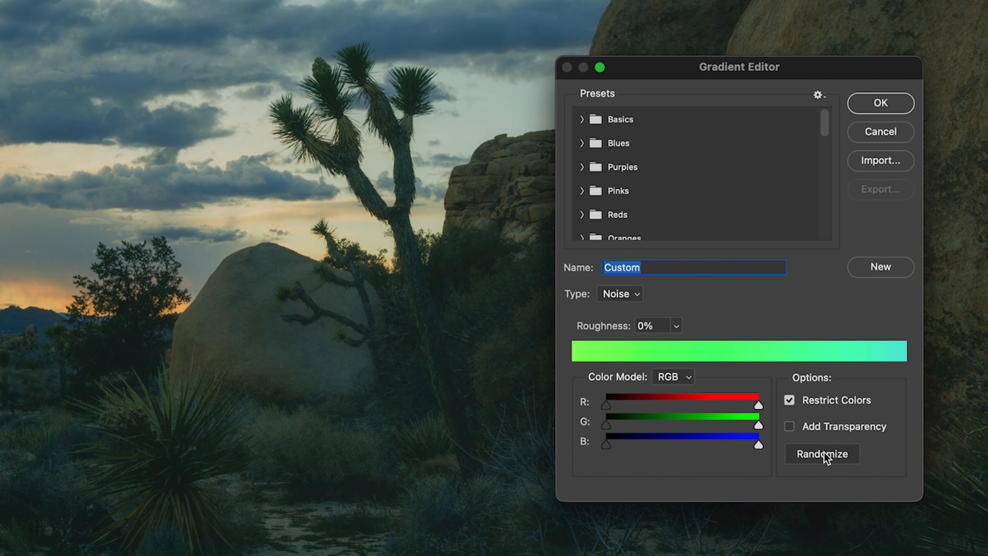
click(824, 452)
click(825, 453)
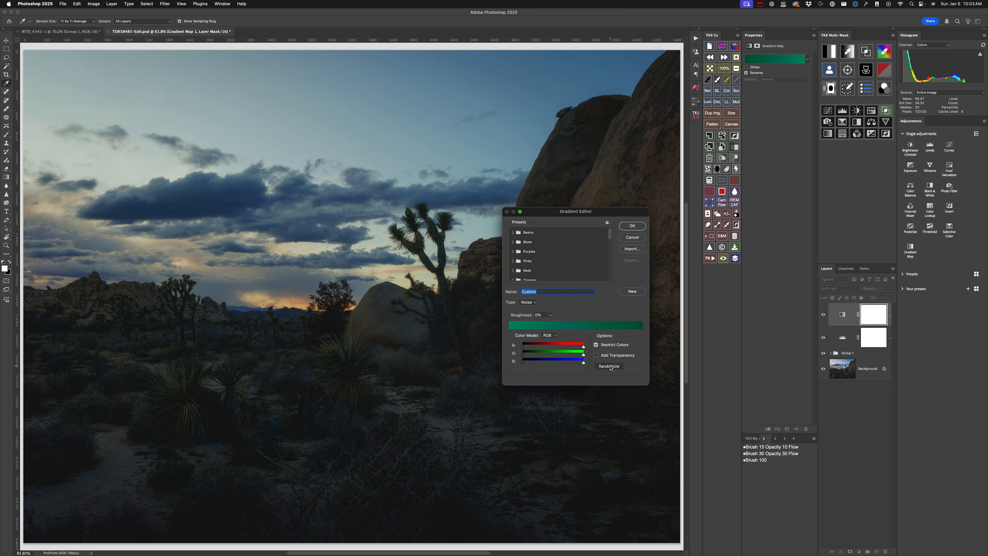
click(610, 367)
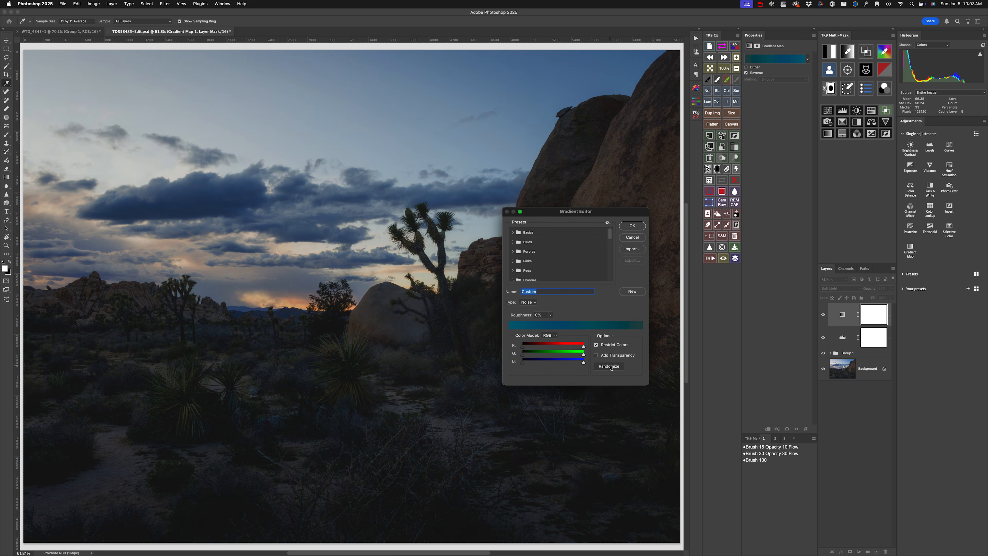
click(610, 366)
click(609, 367)
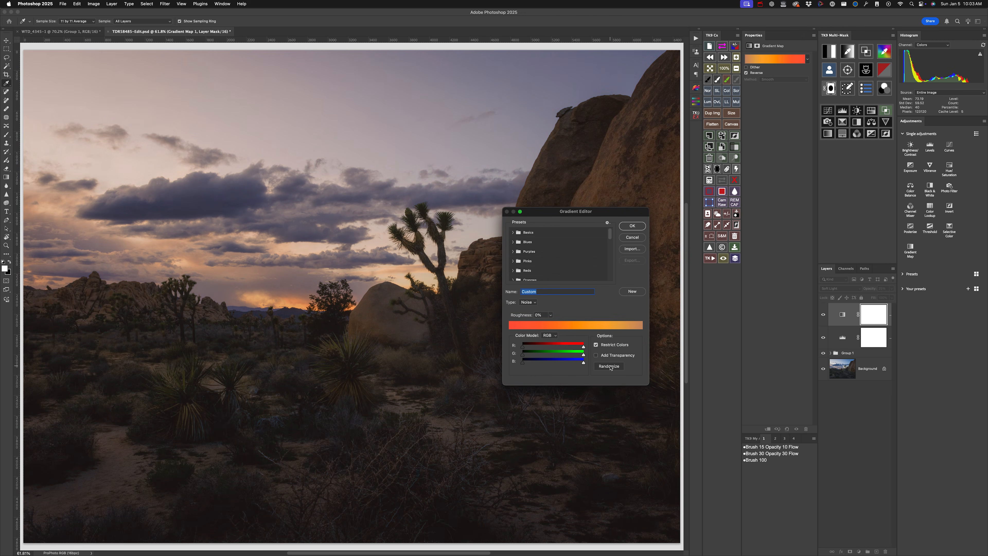
click(609, 366)
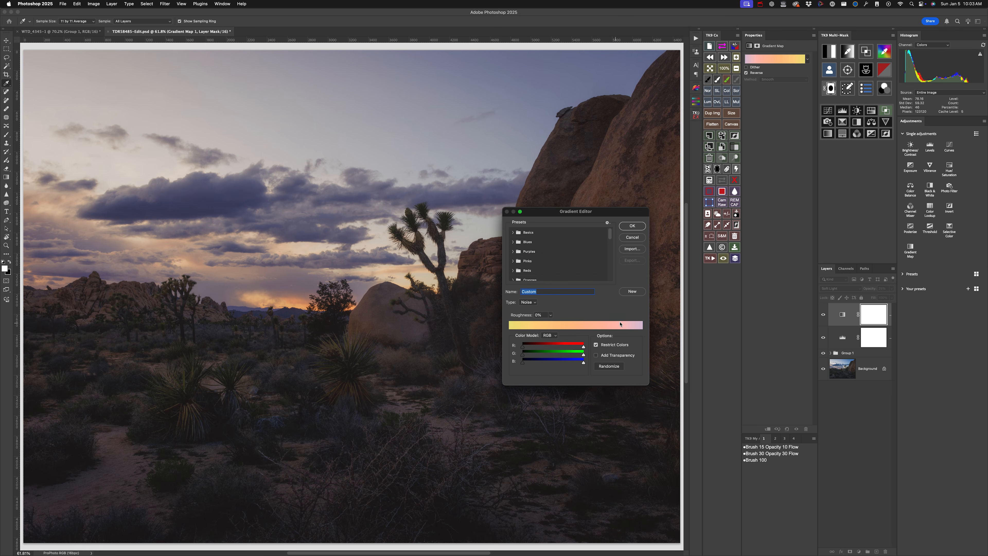
click(613, 367)
click(614, 368)
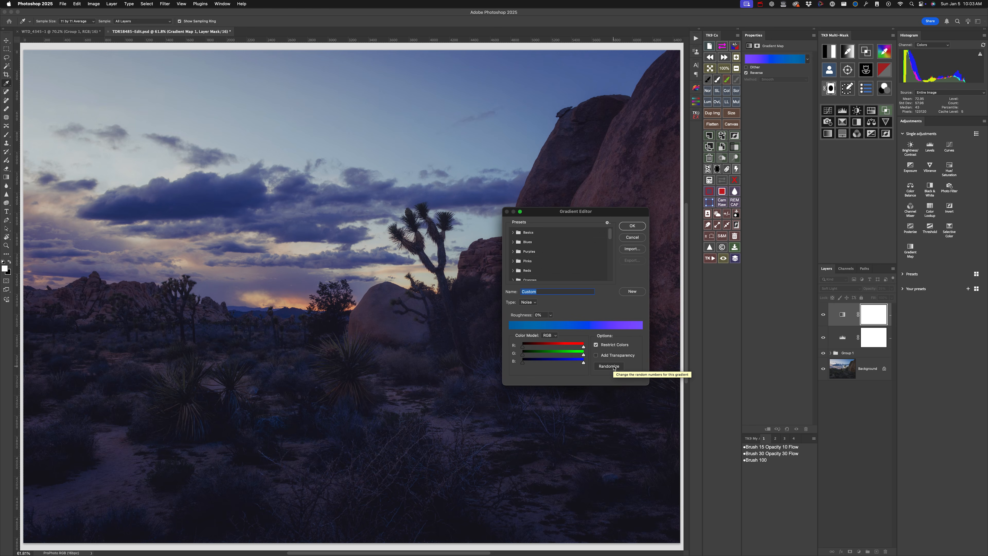
click(613, 367)
click(613, 368)
click(614, 367)
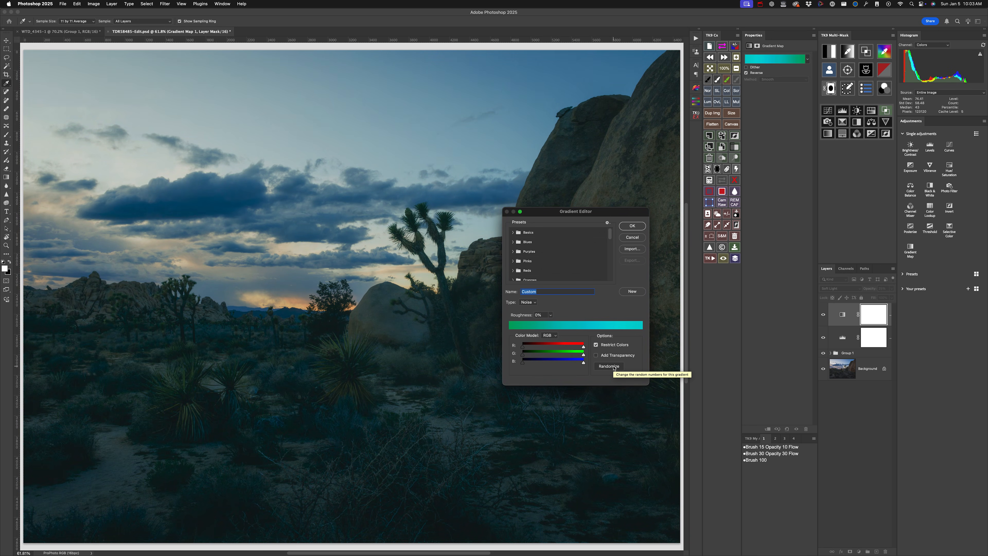
click(613, 368)
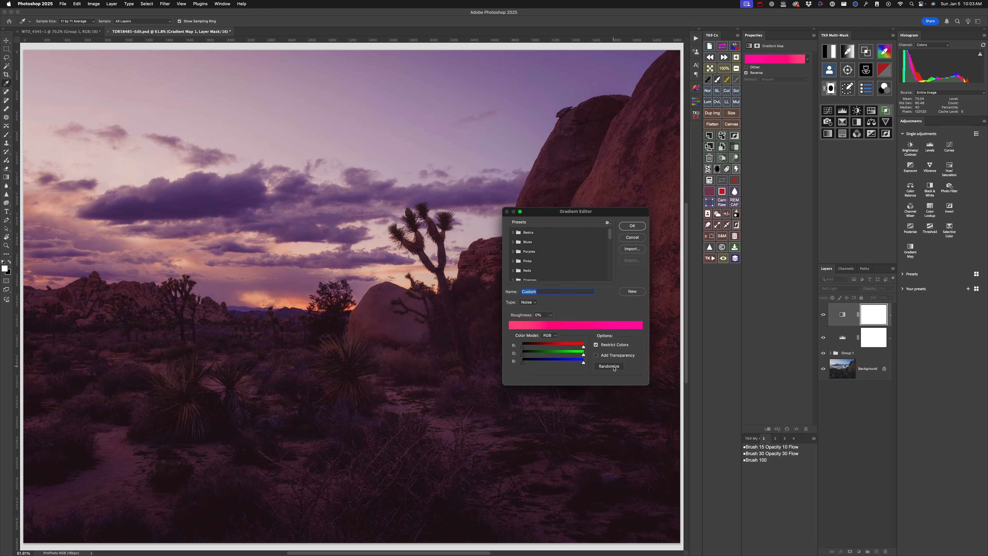
click(613, 367)
click(613, 367)
click(613, 368)
click(613, 368)
click(613, 368)
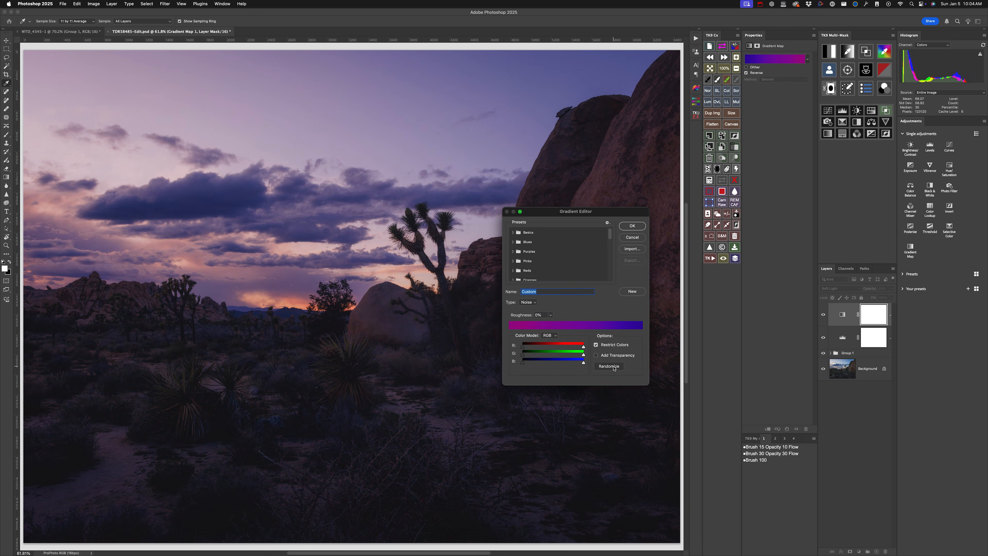
click(613, 367)
click(613, 368)
click(613, 367)
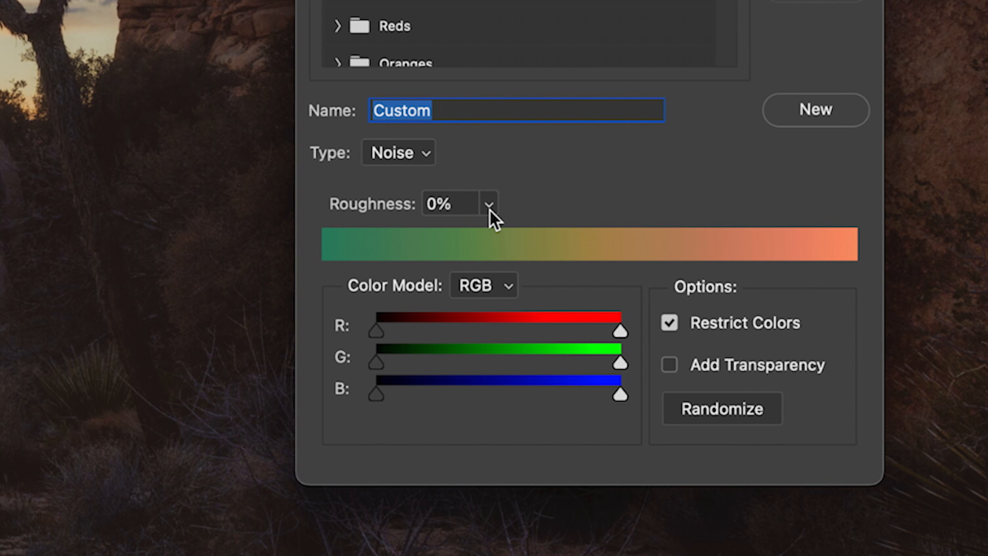
- Try the HSB and LAB color models for the noise gradient and return it to RGB
click(489, 284)
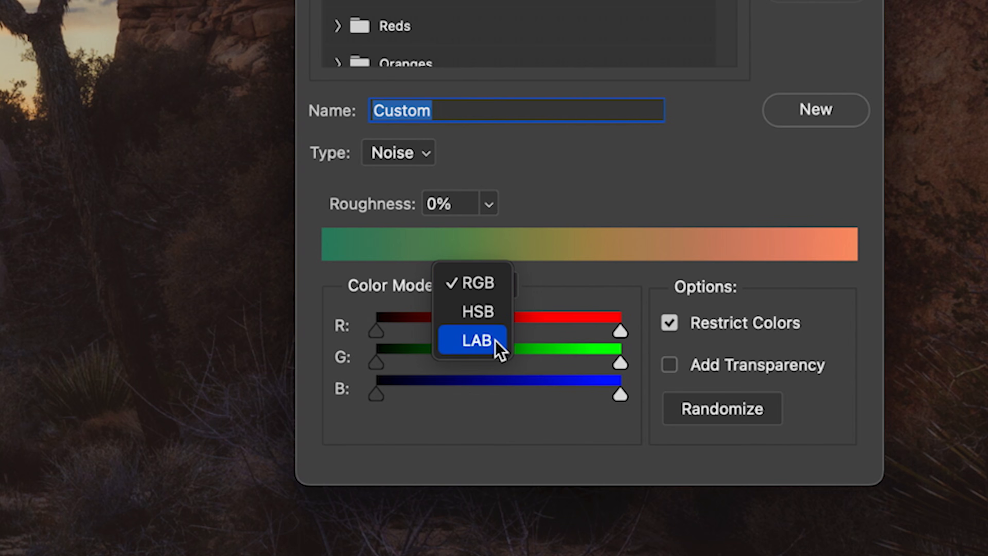
click(498, 313)
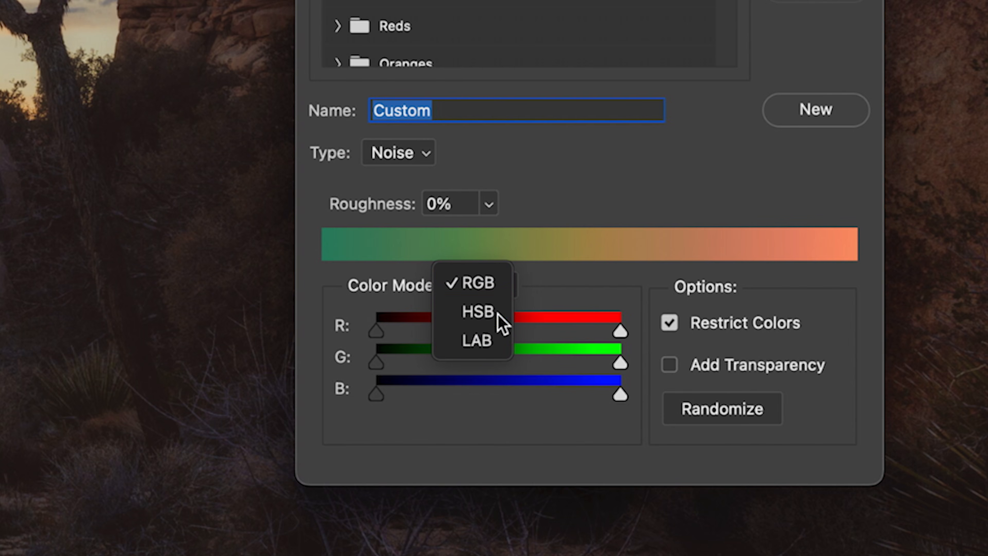
click(493, 286)
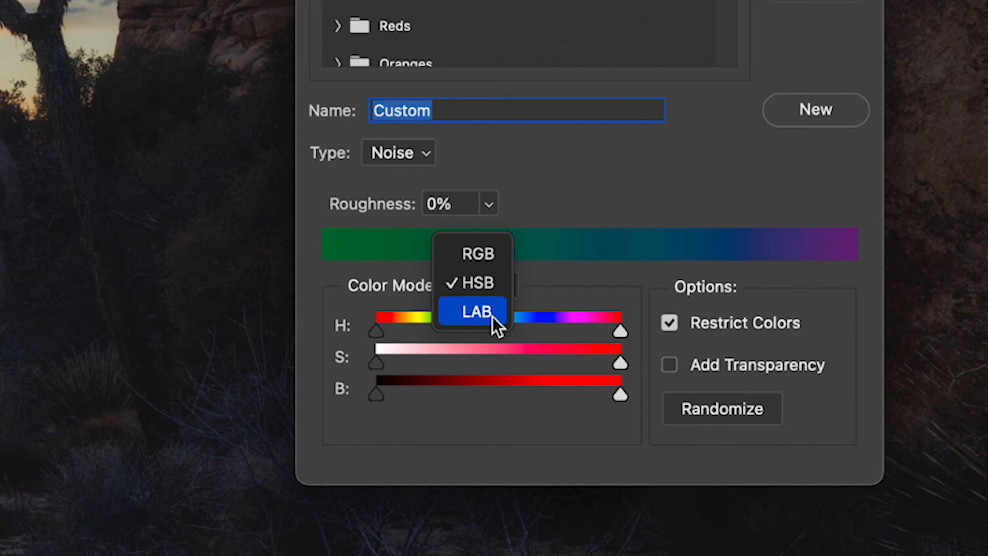
click(491, 316)
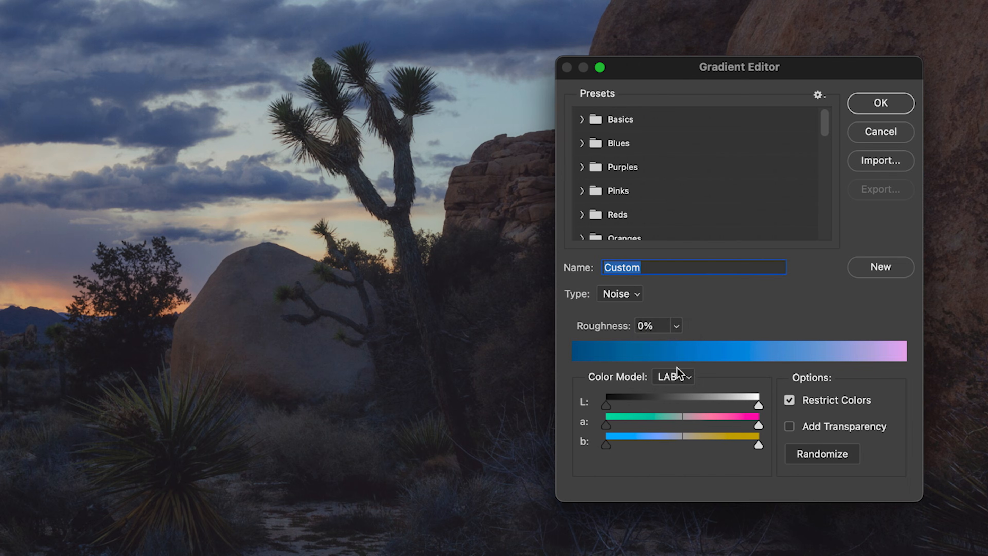
click(489, 286)
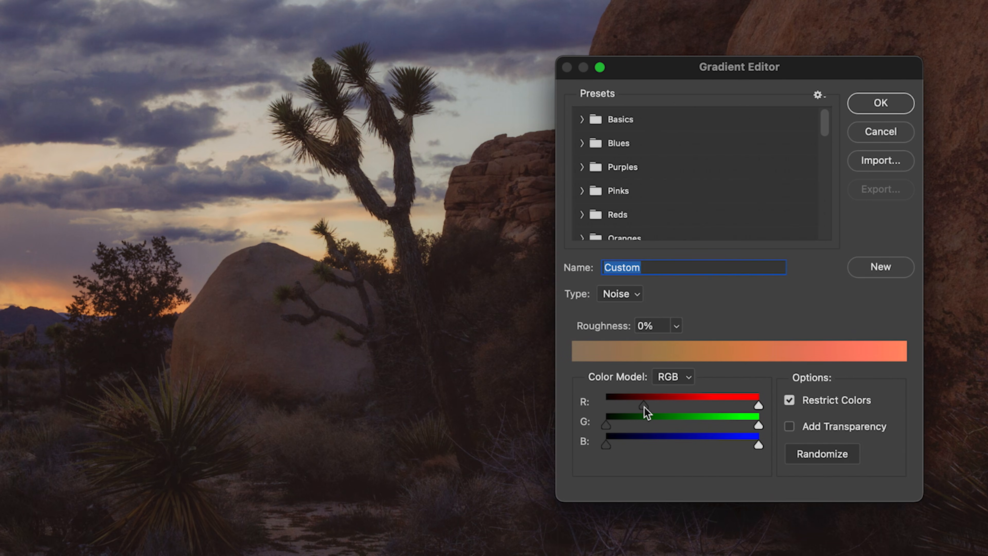
- Try restricting the noise gradient's red channel by raising its lower limit, and restore the channel's full range
mouse_move(644, 406)
mouse_down()
mouse_move(655, 407)
mouse_move(633, 406)
mouse_up()
mouse_move(759, 407)
mouse_down()
mouse_move(711, 408)
mouse_move(759, 407)
mouse_up()
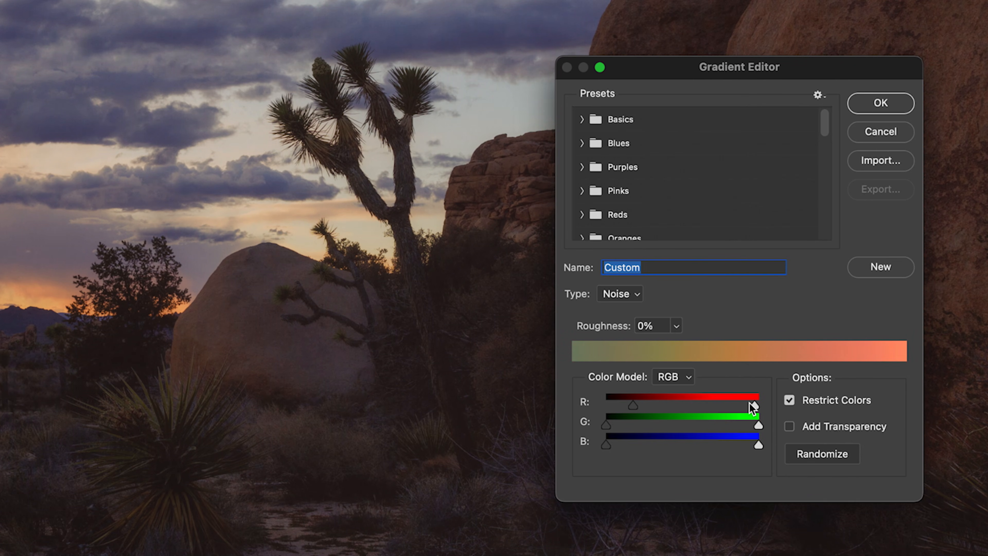
drag(636, 406, 606, 407)
- Randomize the RGB noise gradient a few more times until it runs from green to red
click(818, 453)
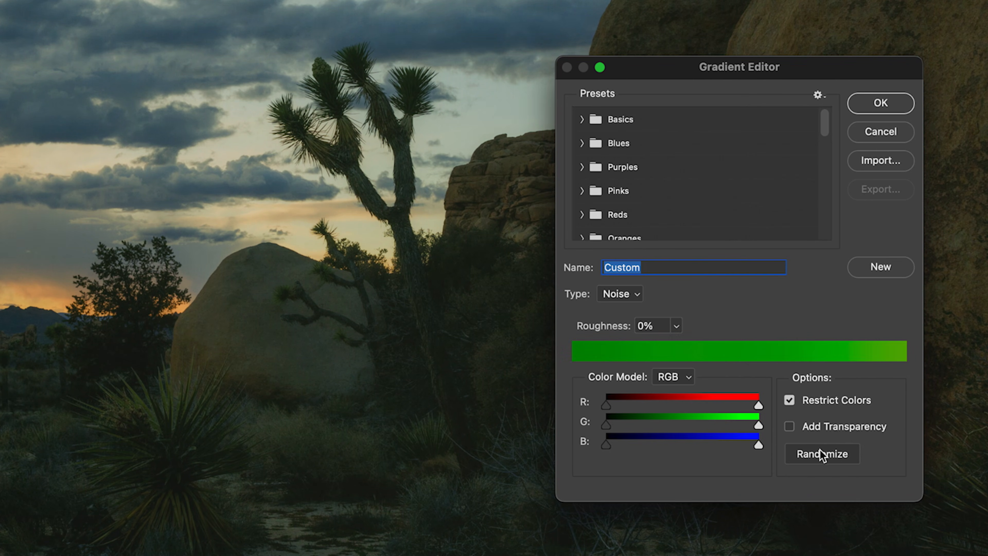
click(819, 453)
click(819, 454)
click(820, 454)
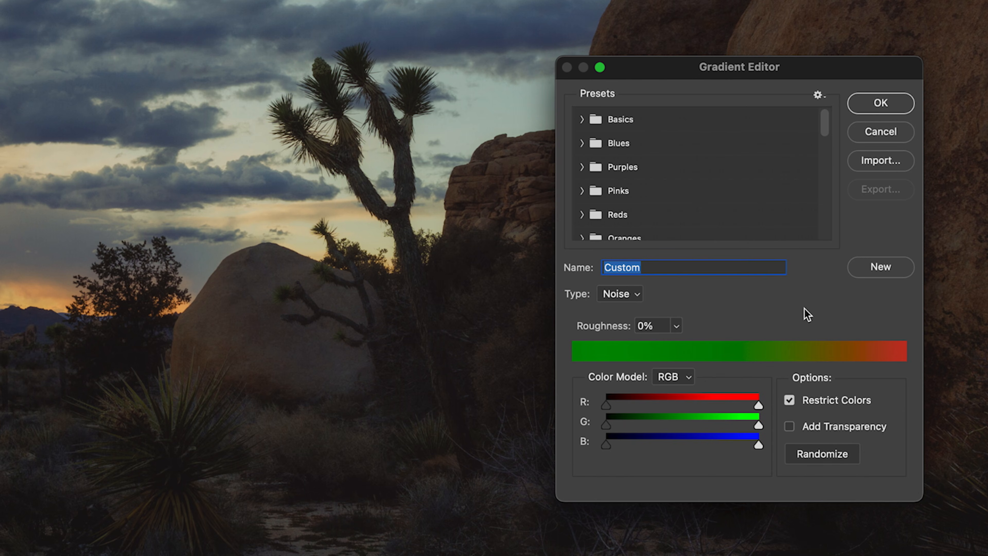
- Replace the custom noise gradient's name with one beginning "Jo"
double_click(655, 265)
text(Jo)
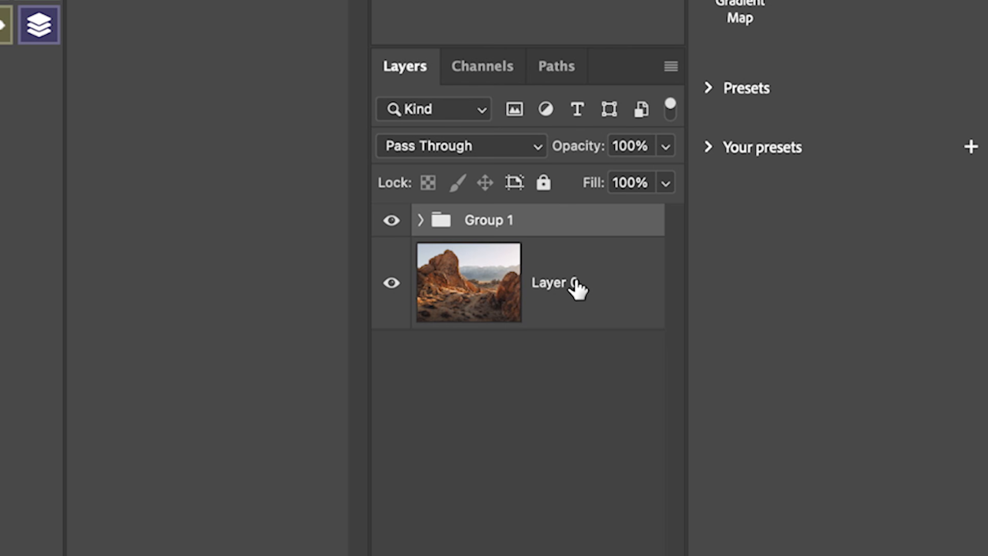
- Stamp all visible layers of the desert rock photo into a new top layer and apply the Average blur to it
key(ctrl+alt+shift+e)
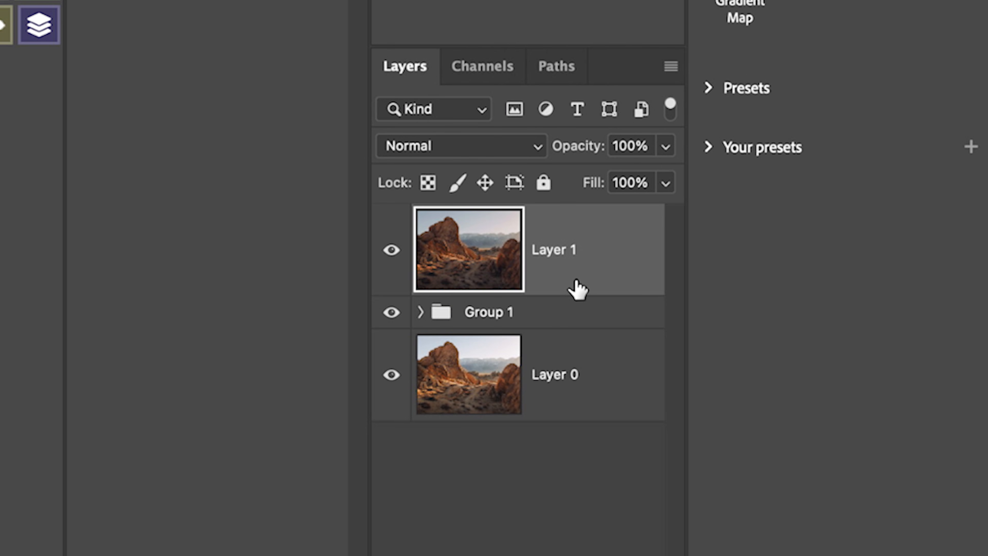
click(213, 11)
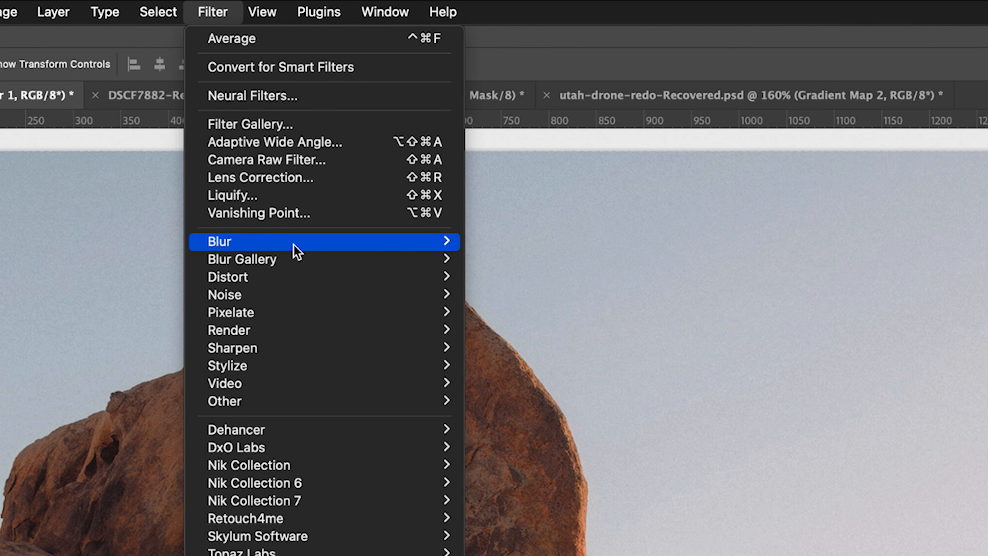
mouse_move(296, 250)
click(563, 245)
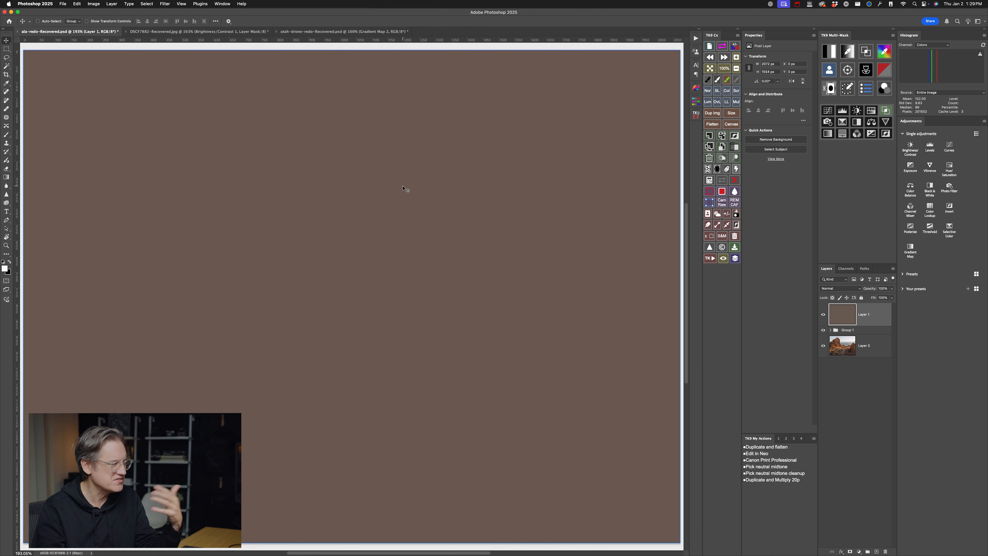
- Toggle the averaged color layer's visibility to compare its solid color with the rock photo underneath
click(823, 314)
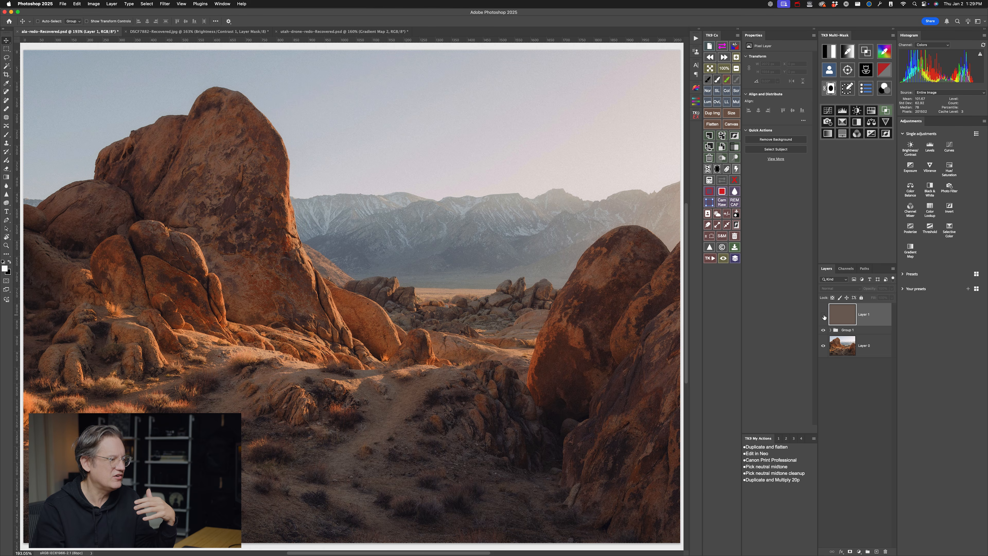
click(823, 315)
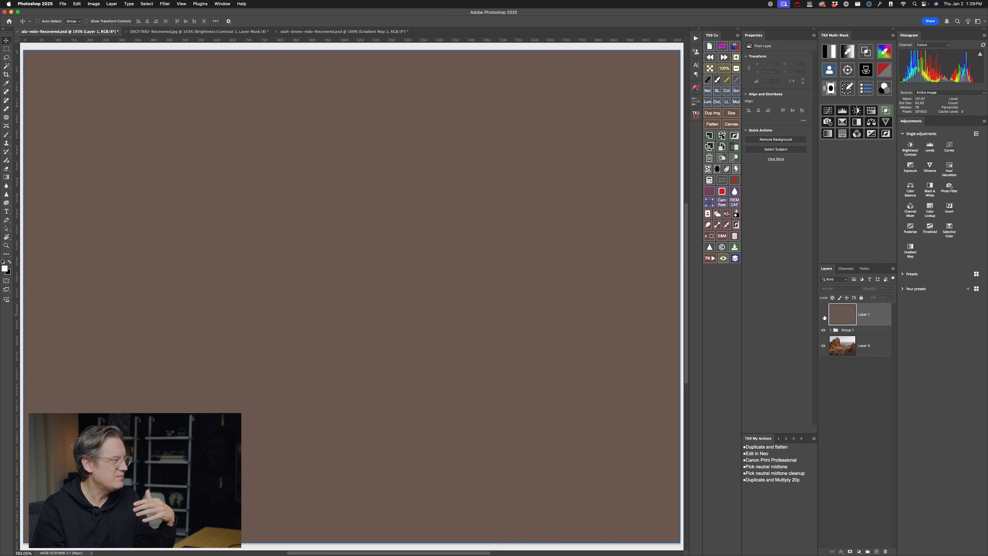
click(823, 315)
click(824, 315)
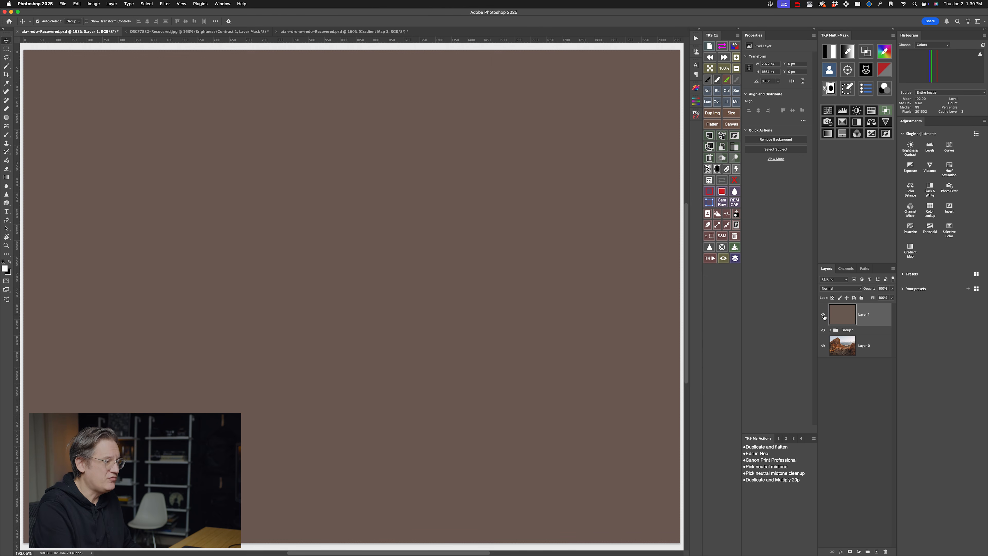
- Invert the averaged color layer and set its blending mode to Soft Light
key(super+i)
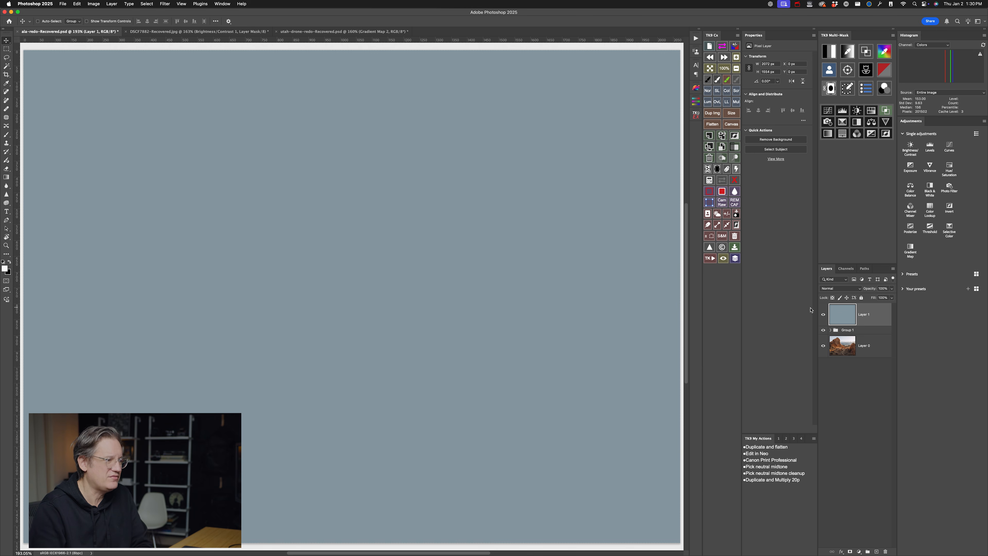
click(855, 288)
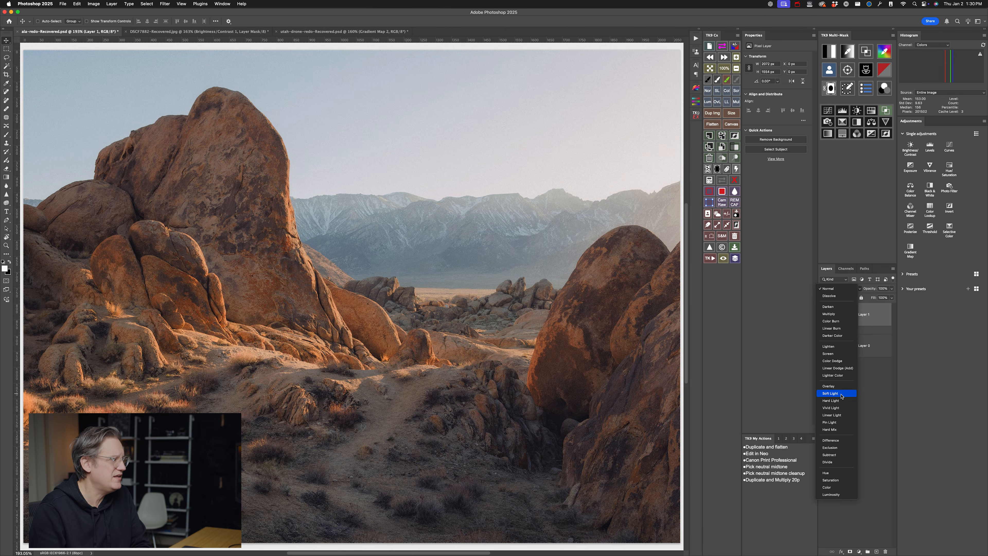
click(841, 393)
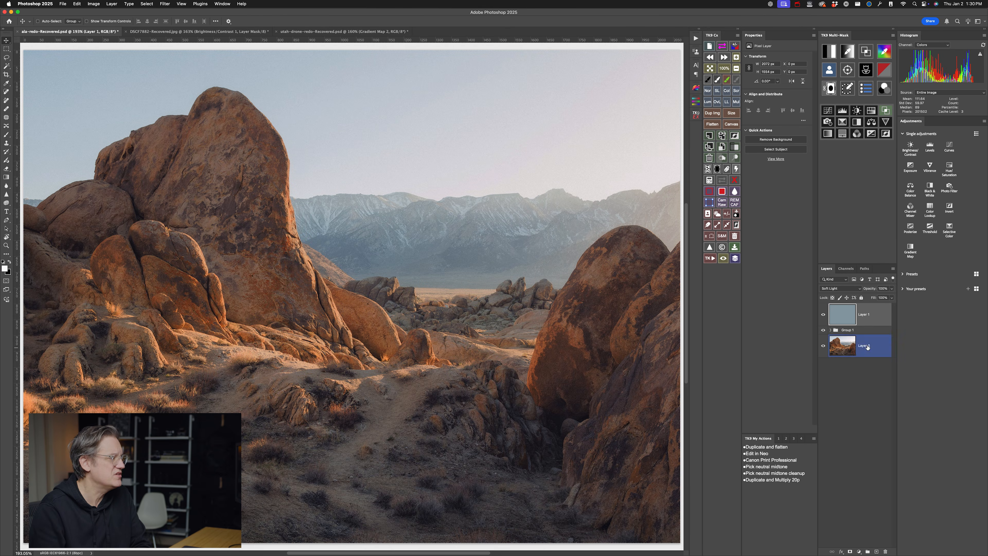
- Reduce the inverted Soft Light layer's opacity to about 36%
click(892, 298)
drag(884, 297, 894, 297)
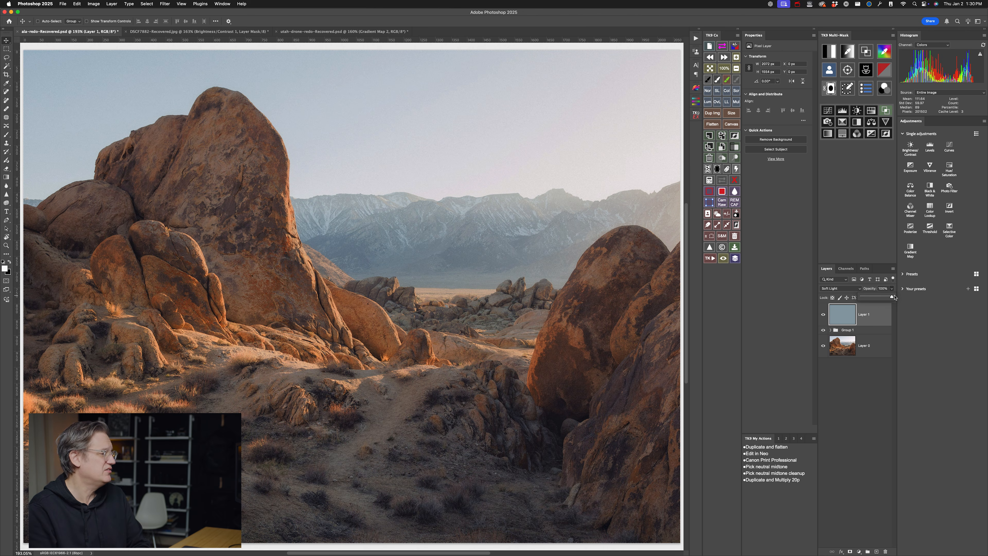
drag(862, 298, 873, 298)
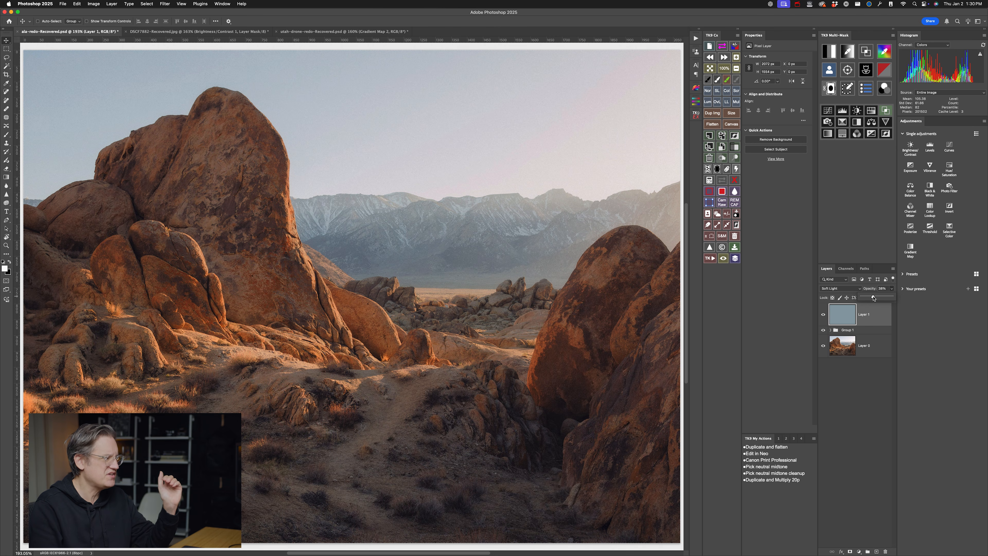
drag(873, 298, 873, 298)
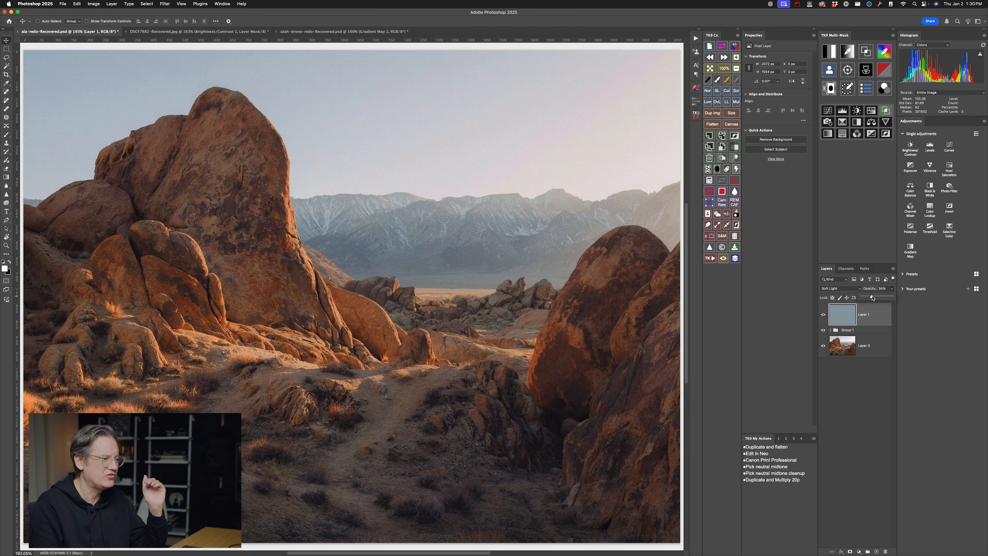
drag(872, 298, 868, 299)
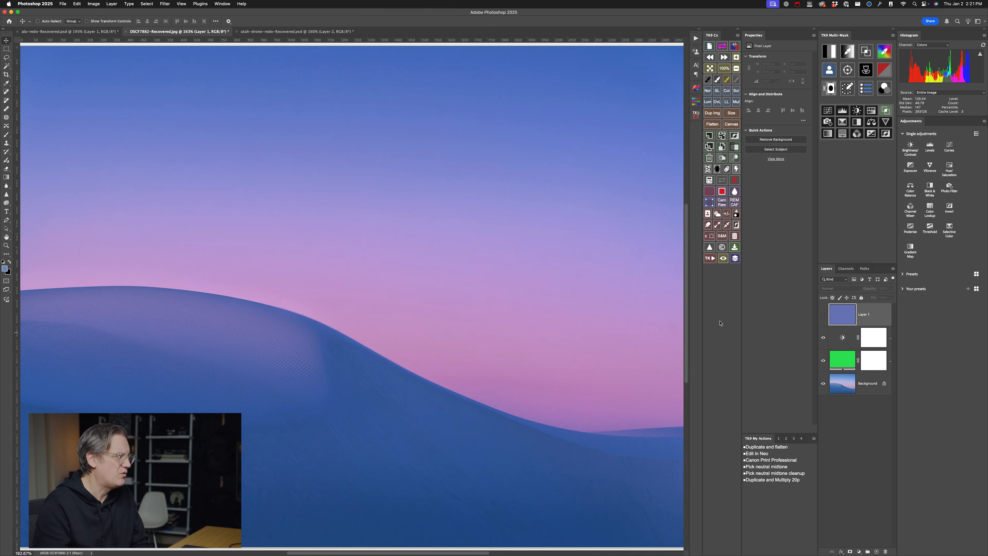
- On the blue dune photo, show the averaged color layer and set its blending mode to Divide
click(823, 314)
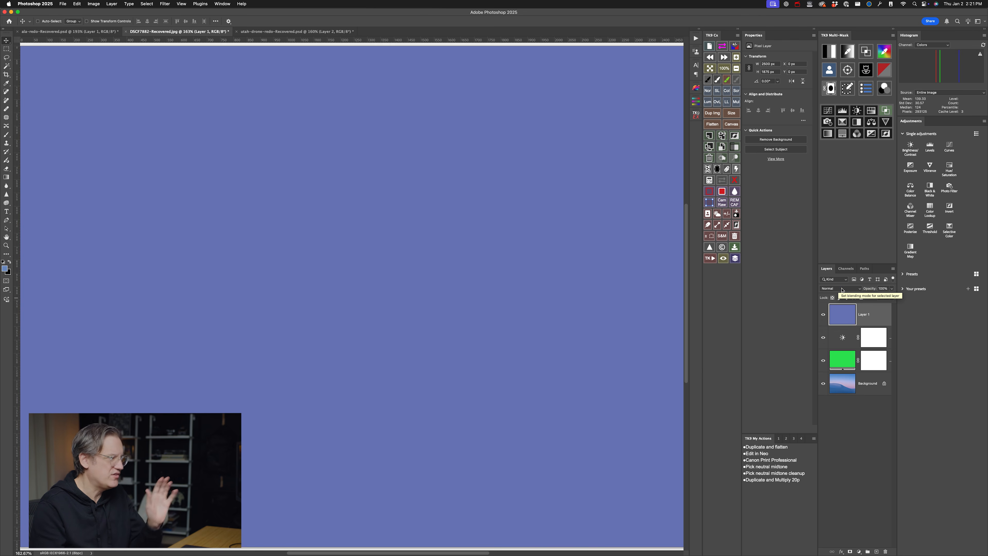
click(840, 288)
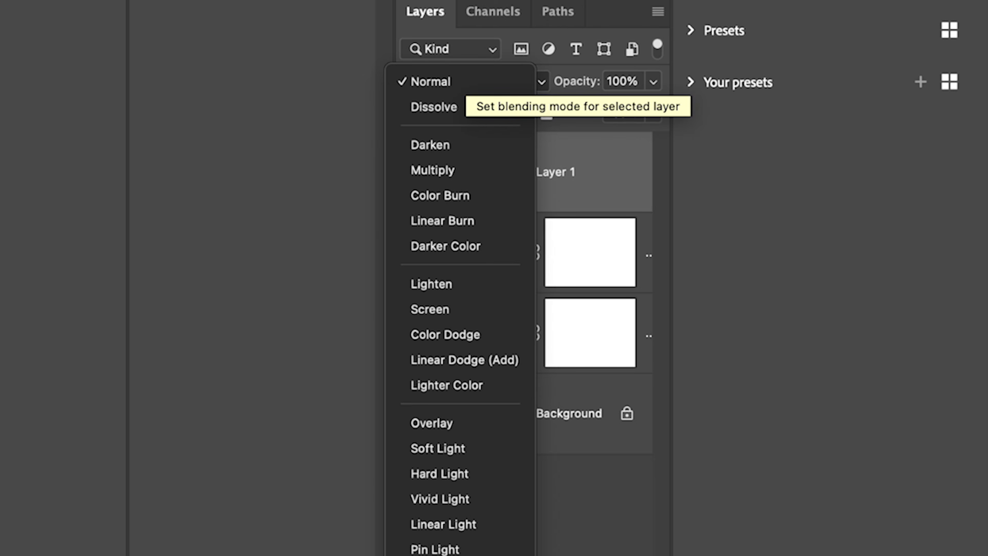
click(481, 258)
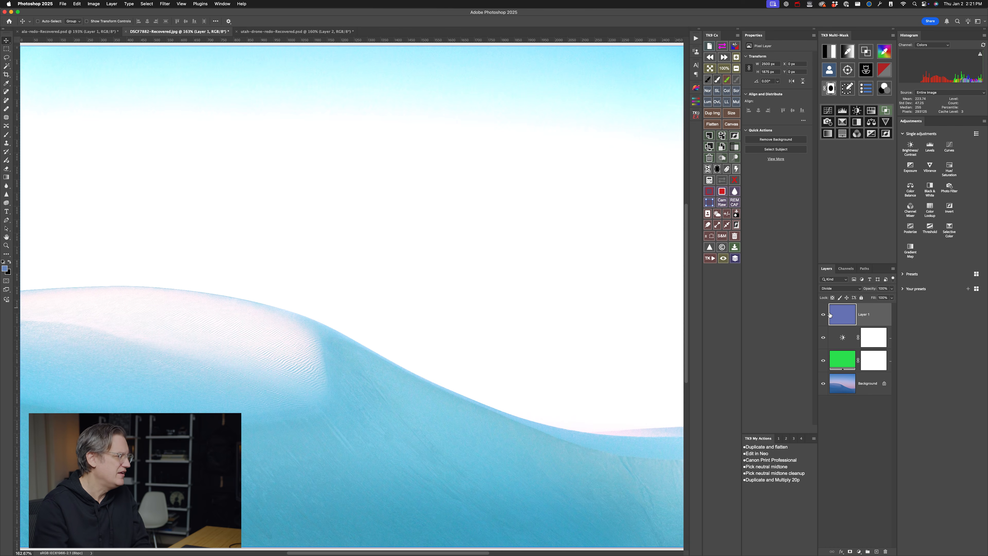
- Lower the dune photo's Divide layer opacity to 13% and compare the image with and without the layer
click(892, 289)
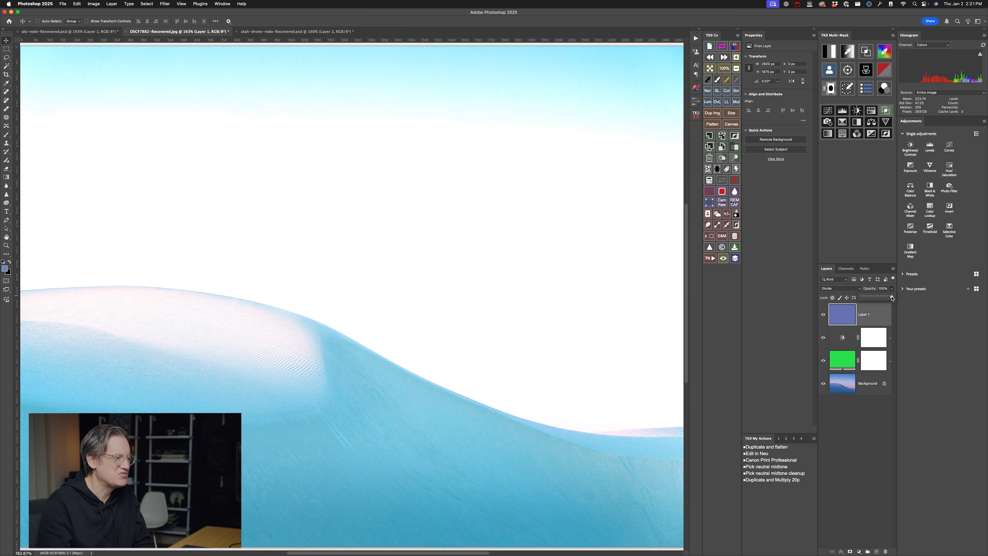
drag(868, 297, 861, 297)
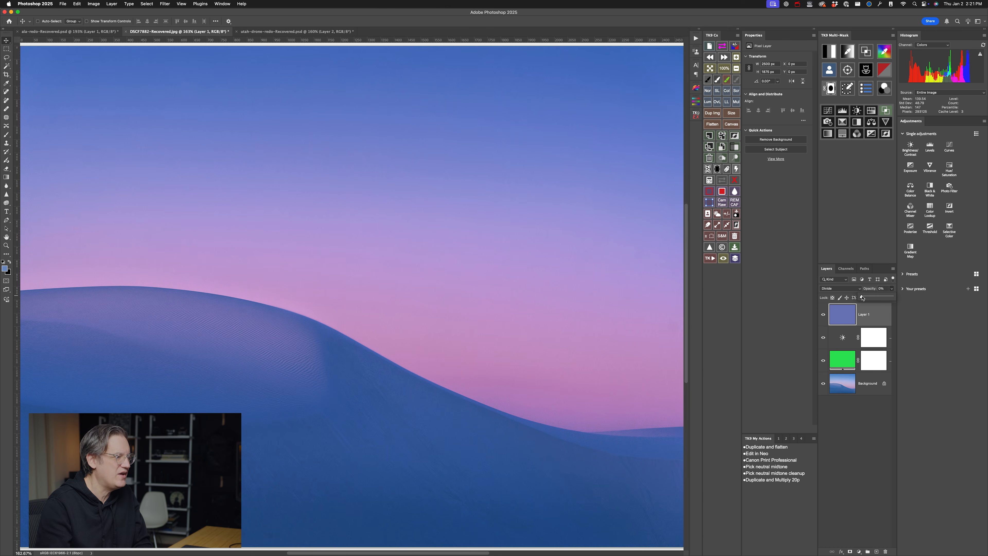
drag(862, 298, 865, 298)
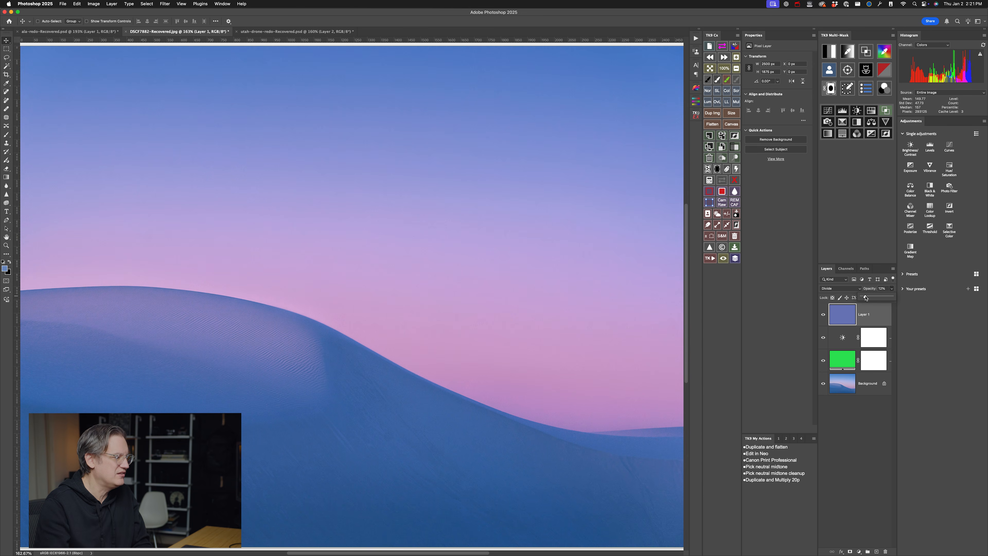
drag(866, 297, 866, 298)
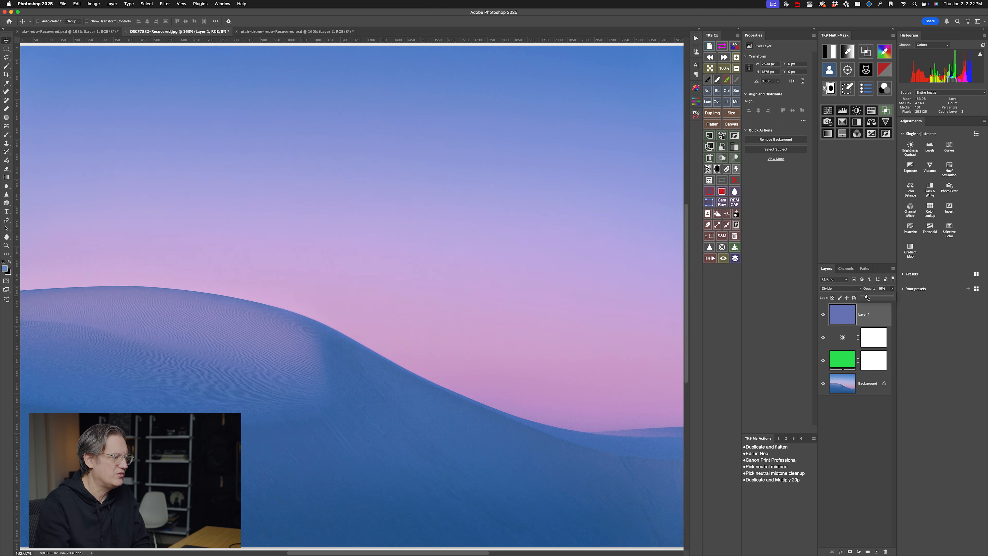
drag(866, 297, 868, 298)
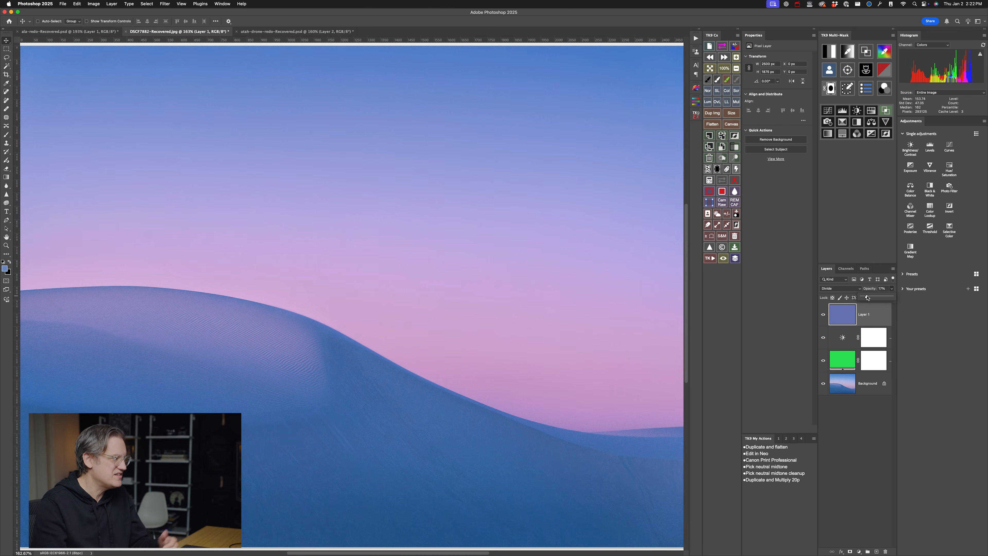
drag(867, 297, 868, 297)
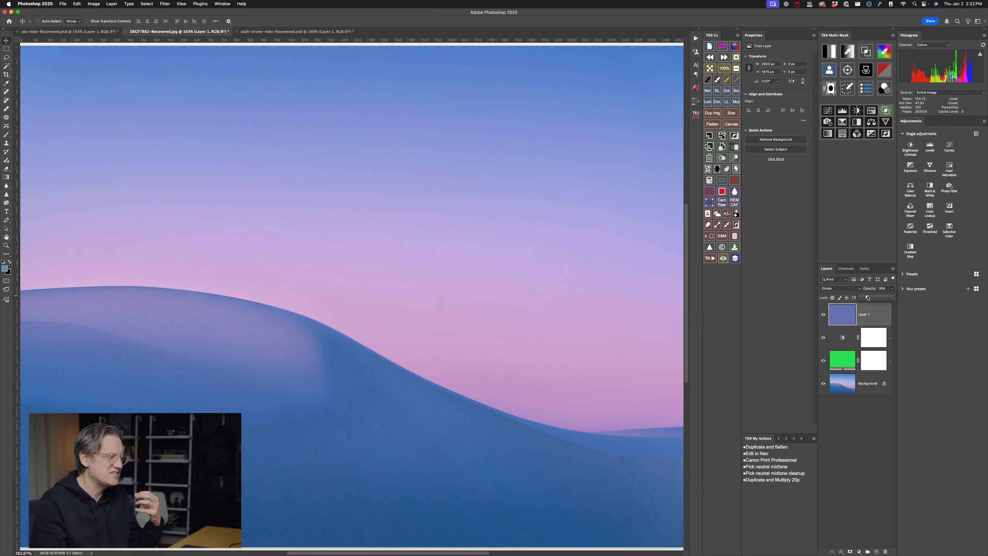
drag(868, 298, 865, 297)
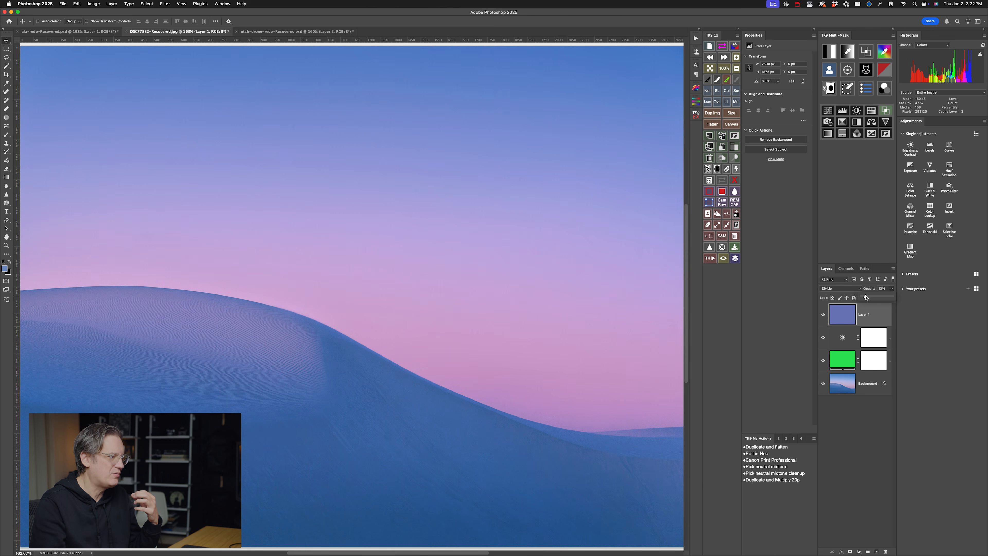
click(822, 315)
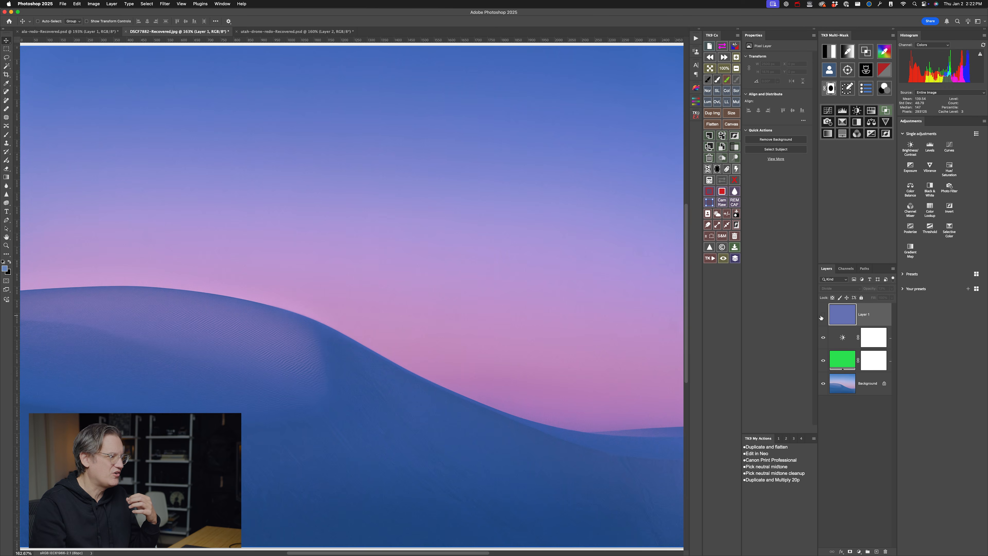
click(821, 315)
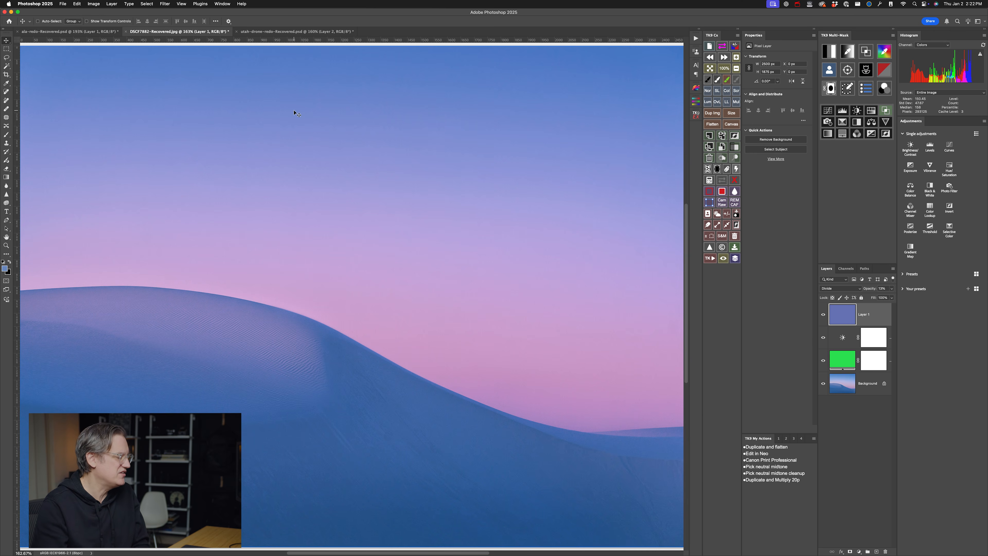
- In utah-drone-redo-Recovered.psd, stamp all visible layers into a new top layer and apply the Average blur to it
click(281, 31)
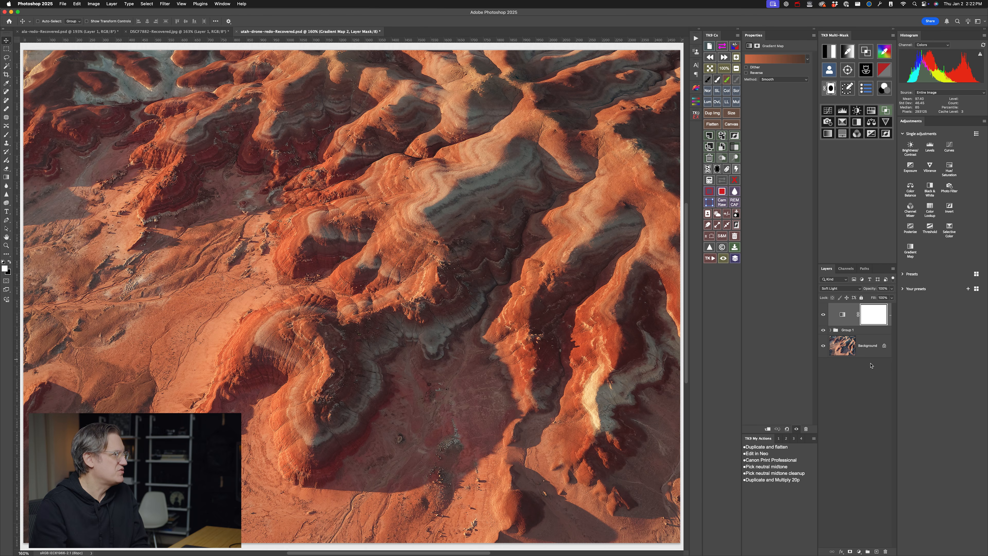
click(725, 158)
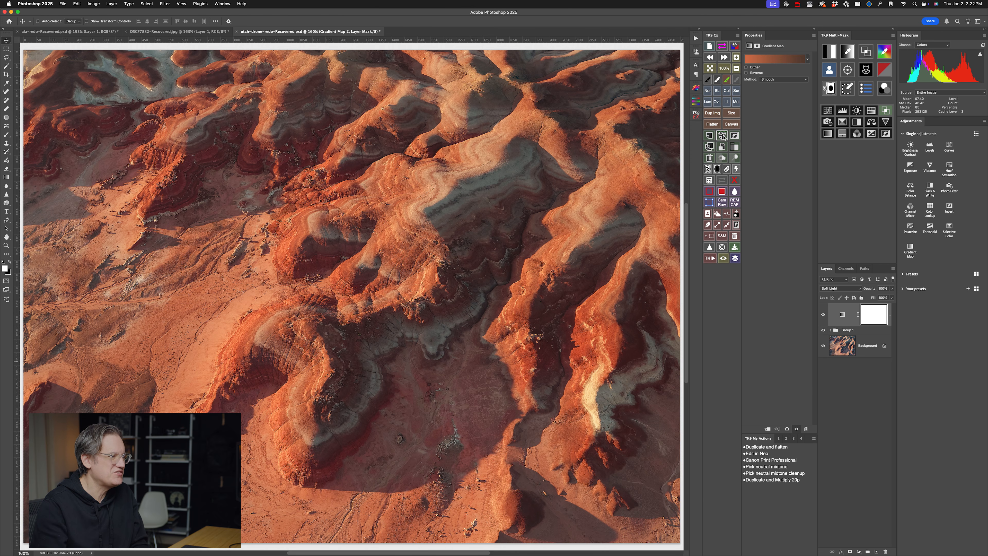
click(166, 4)
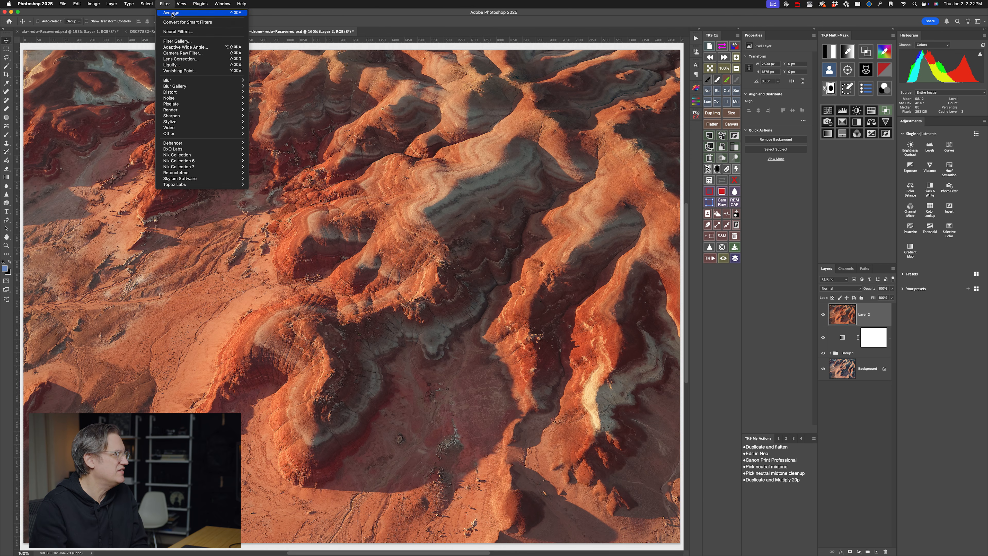
click(171, 13)
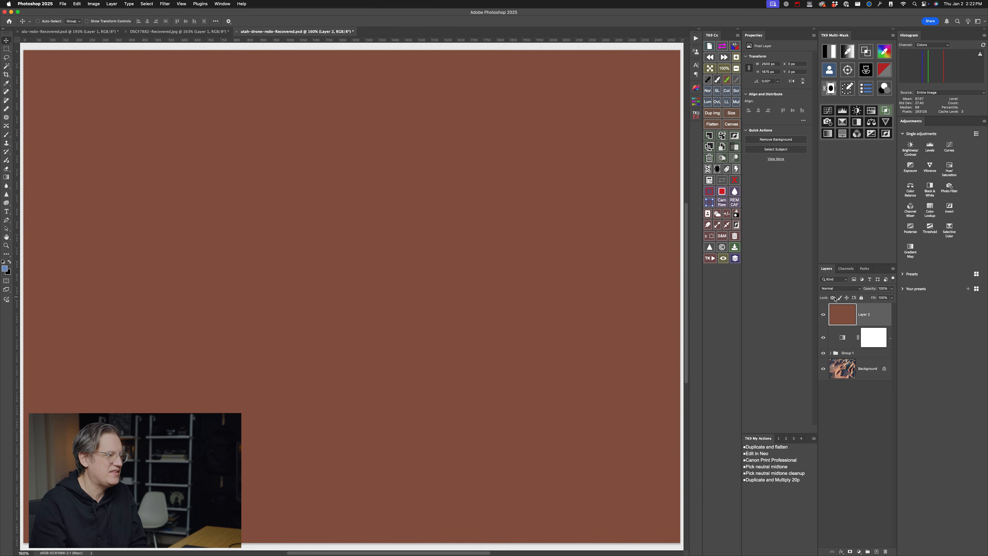
- Set the Utah photo's averaged layer to Divide and reduce its opacity to about 11%
click(838, 288)
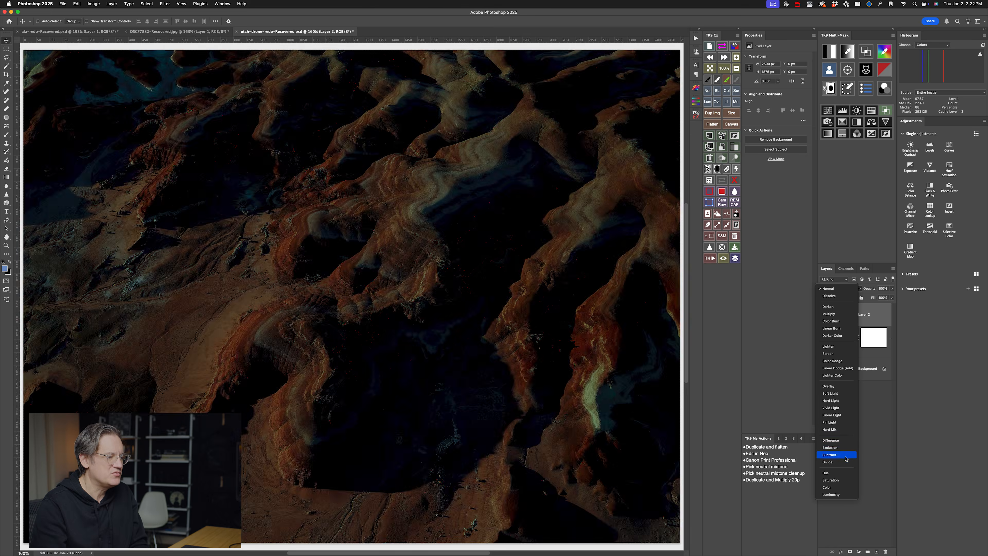
click(833, 462)
click(891, 288)
drag(891, 297, 864, 298)
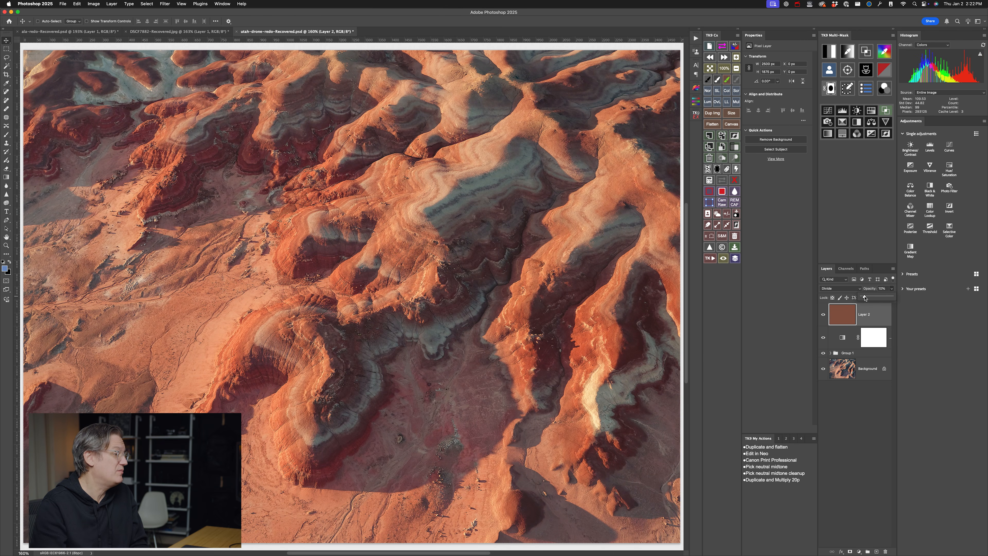
drag(865, 298, 866, 298)
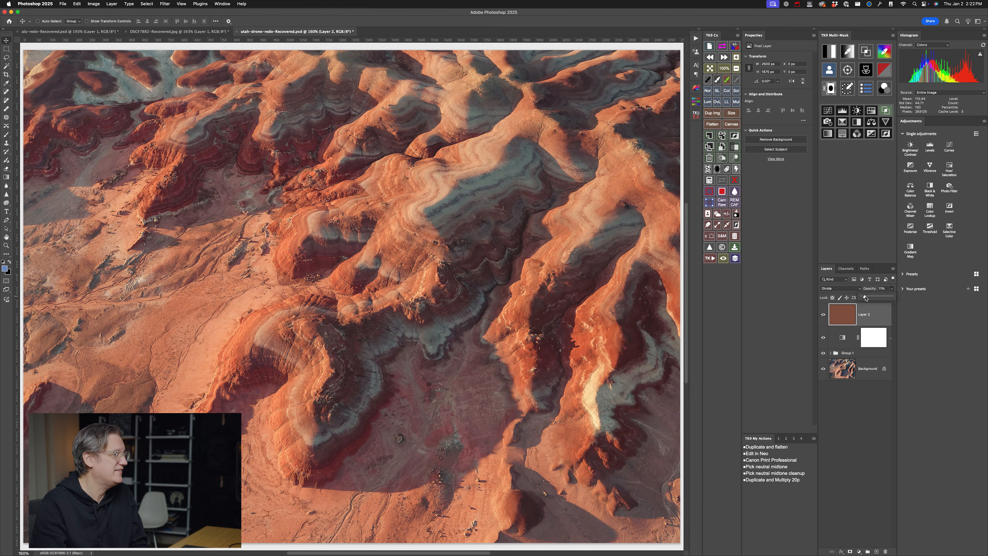
drag(865, 298, 865, 298)
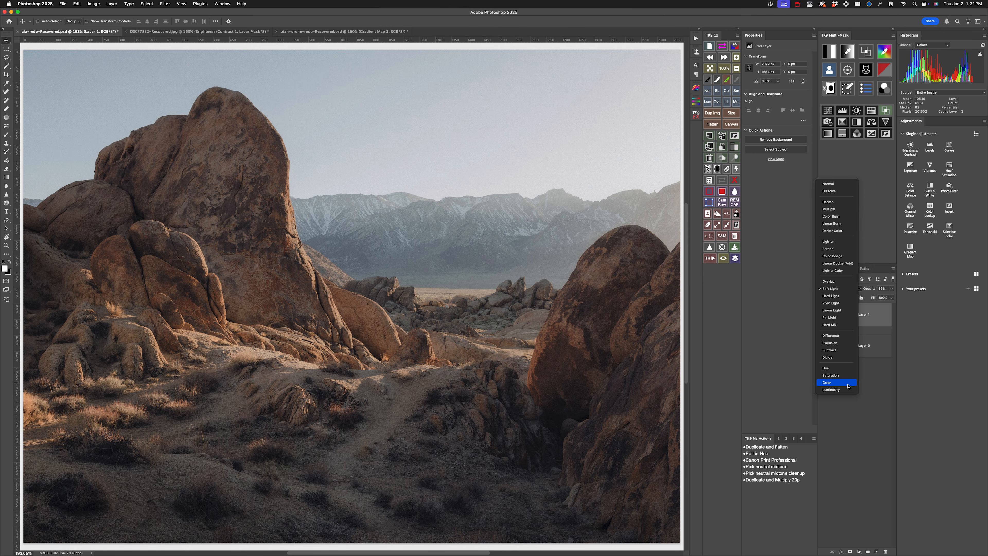
- Change the blending mode of the desert rock photo's inverted average layer to Color
click(849, 386)
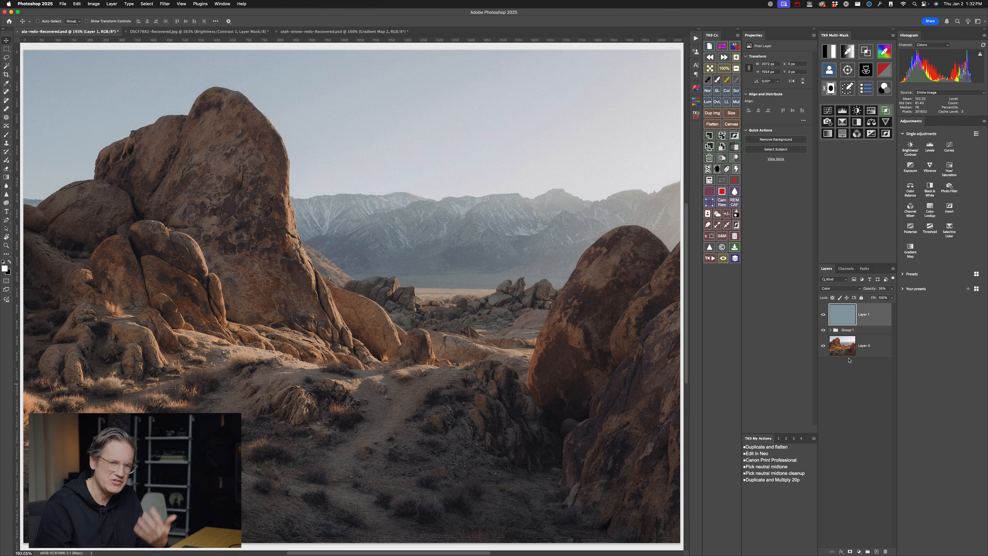
- Vary the opacity of the desert rock photo's averaged Color layer to compare a subtle tint with a stronger one
click(893, 289)
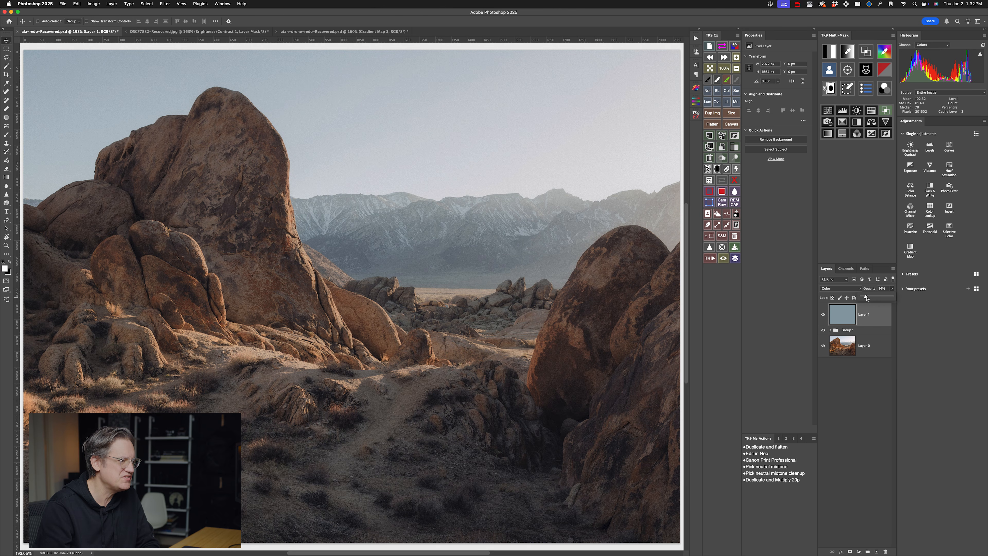
drag(888, 296, 887, 296)
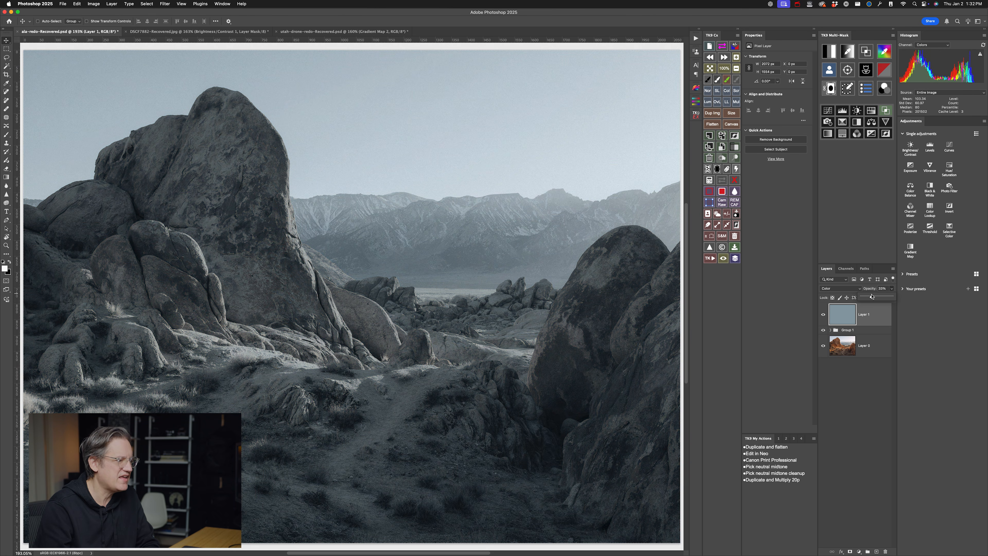
drag(869, 297, 860, 296)
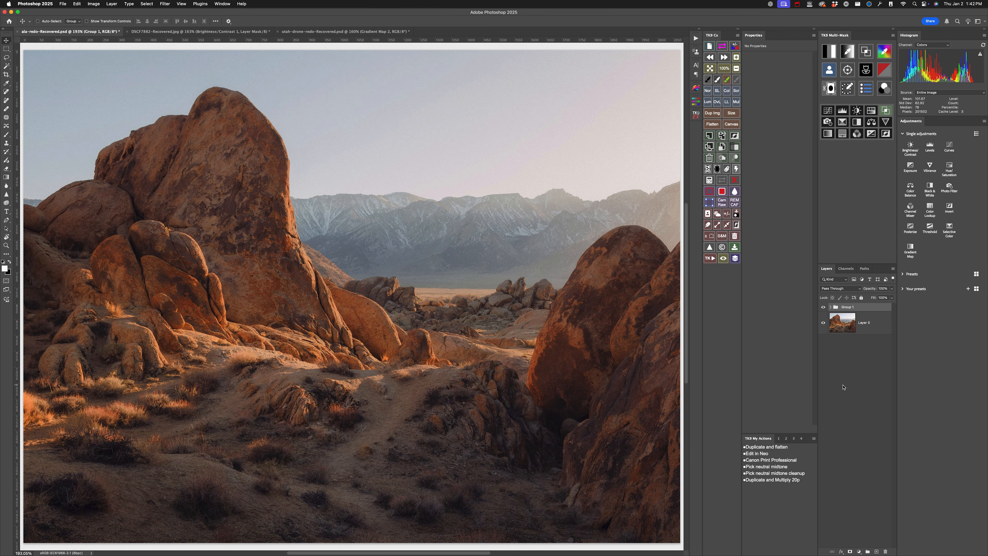
- Add a pure white Solid Color fill layer above Group 1 and set its blending mode to Color Burn
click(859, 551)
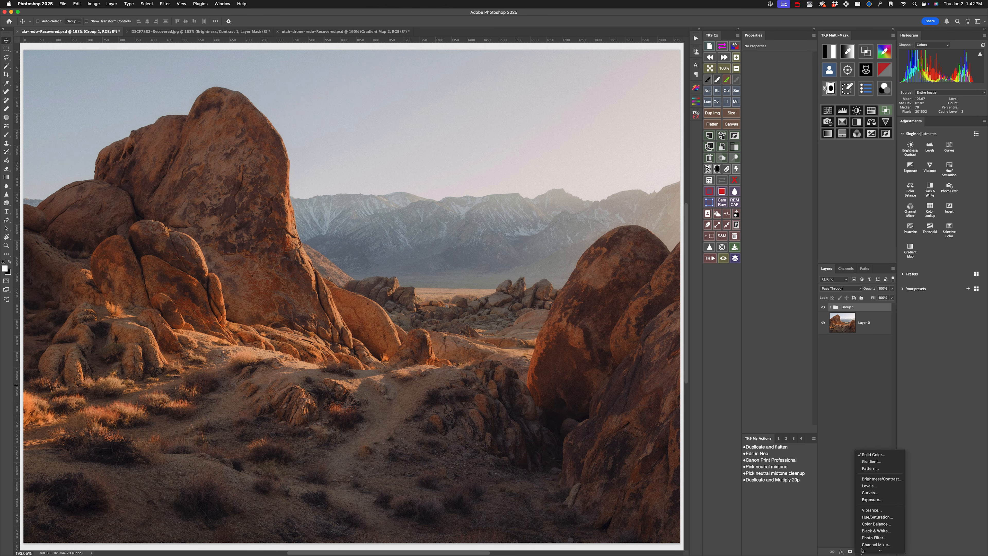
click(873, 448)
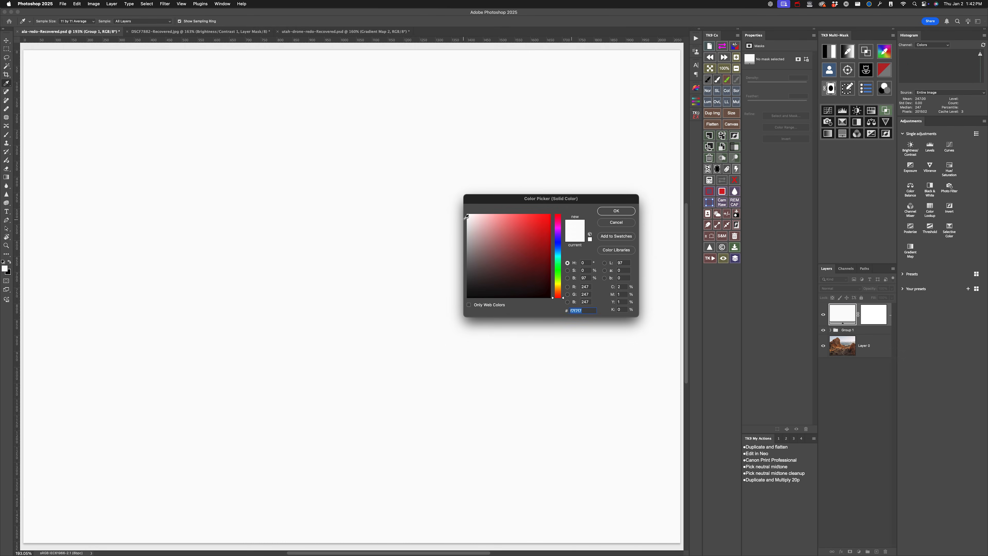
drag(468, 218, 437, 189)
click(616, 211)
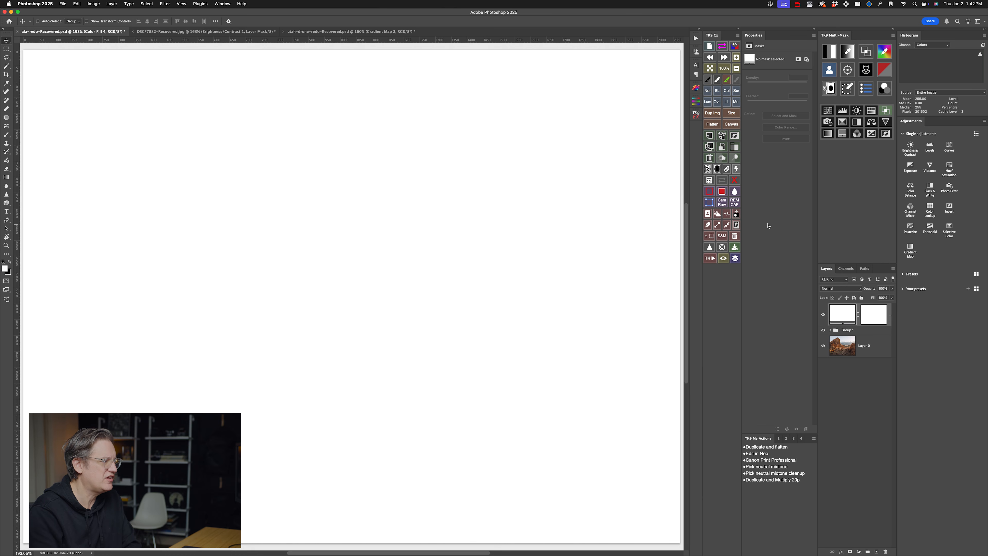
click(843, 288)
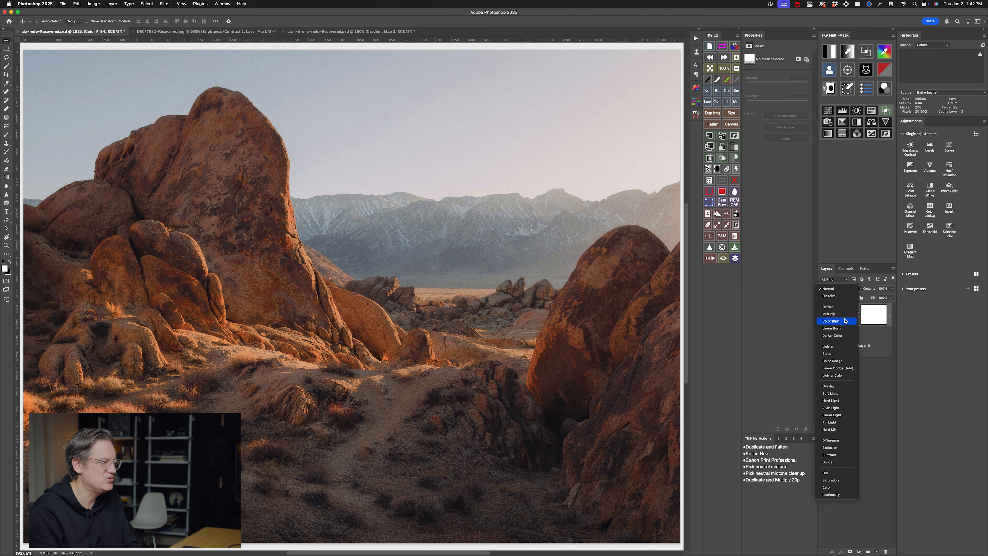
click(845, 321)
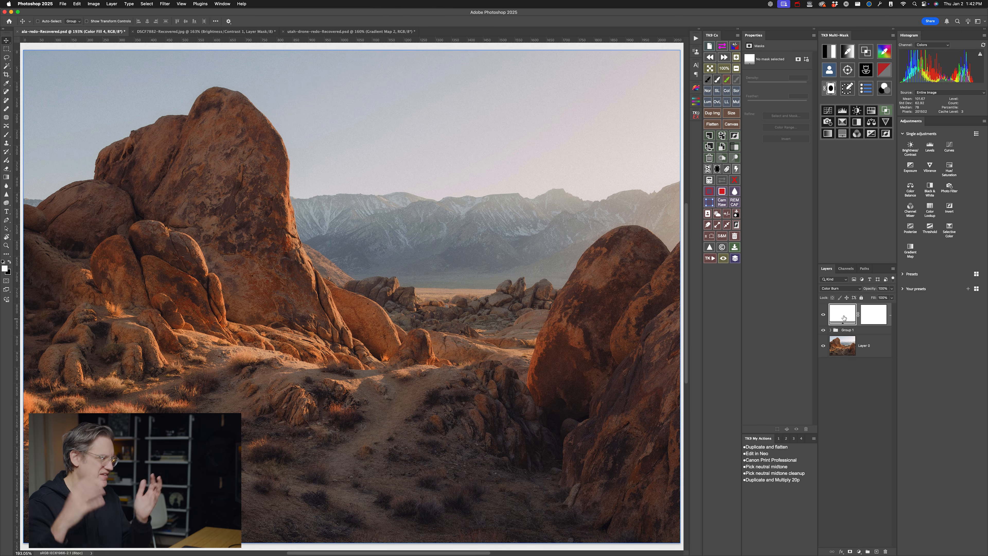
- Darken the Color Burn fill's color from white to a very light neutral gray, about #efefef
double_click(842, 315)
drag(466, 225, 467, 224)
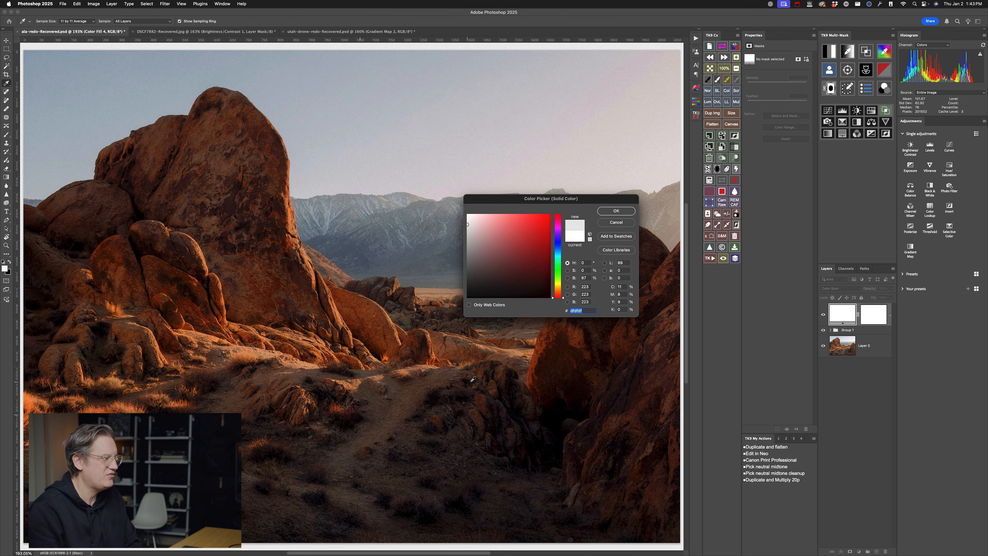
drag(468, 225, 461, 308)
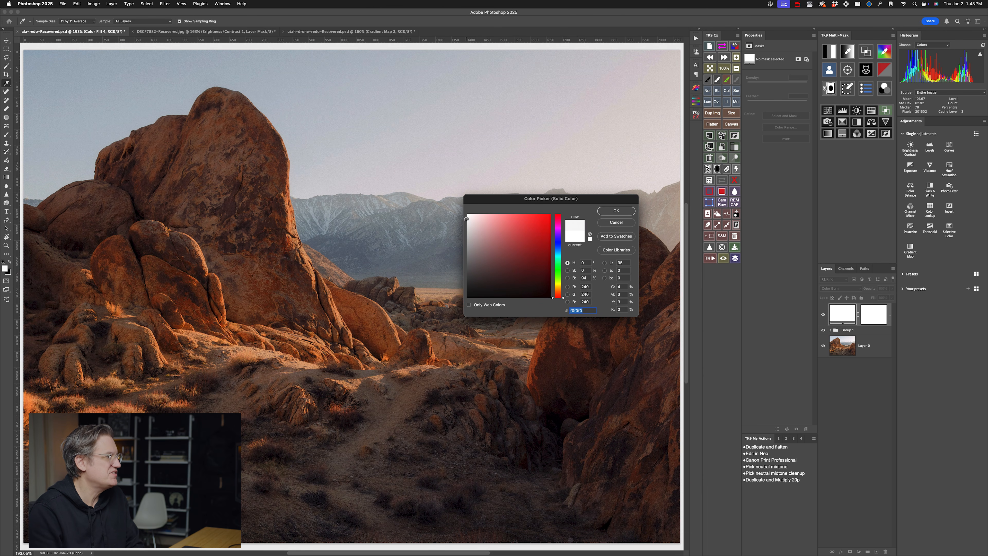
drag(466, 219, 466, 220)
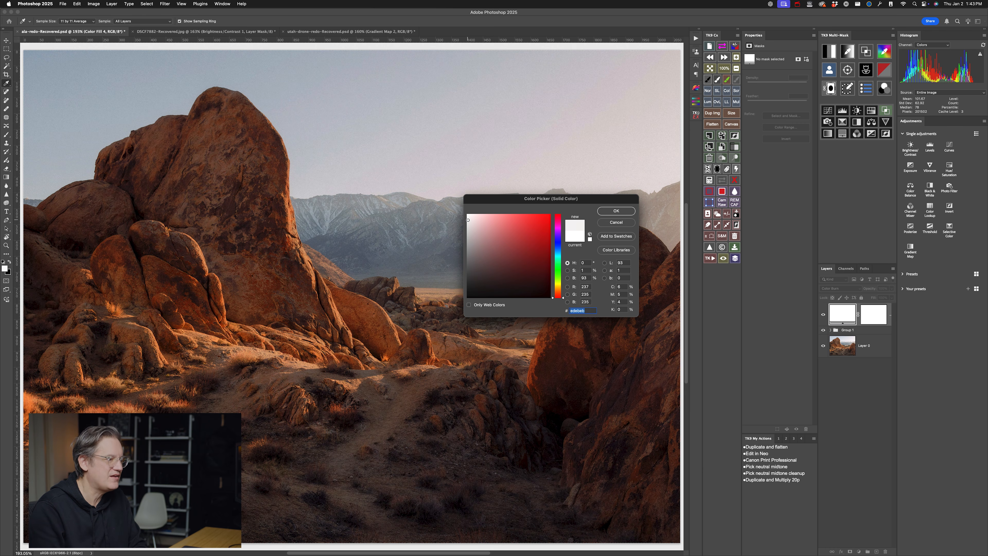
drag(467, 219, 467, 218)
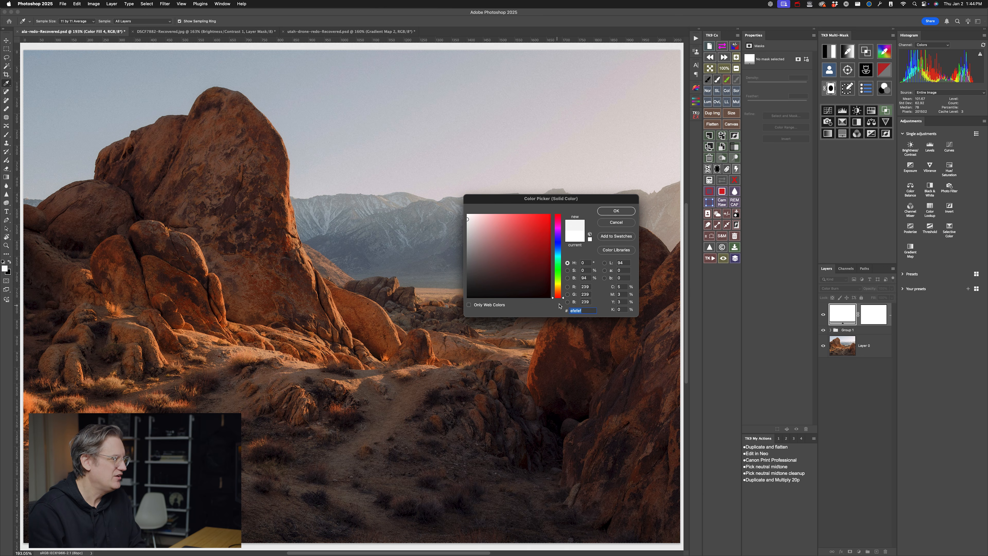
- Try a pale orange with a hue of about 31° as the Color Burn fill's color
drag(564, 298, 563, 292)
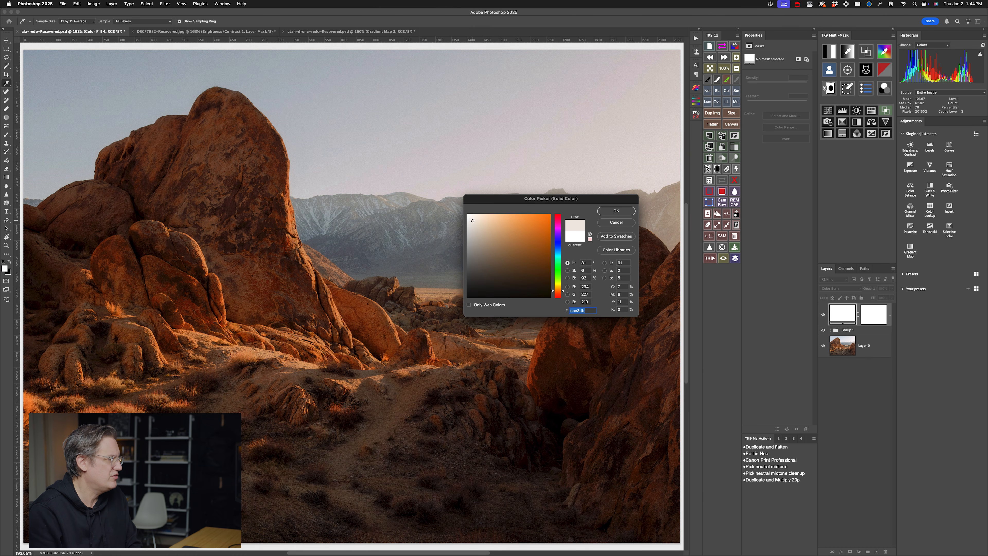
drag(475, 221, 477, 222)
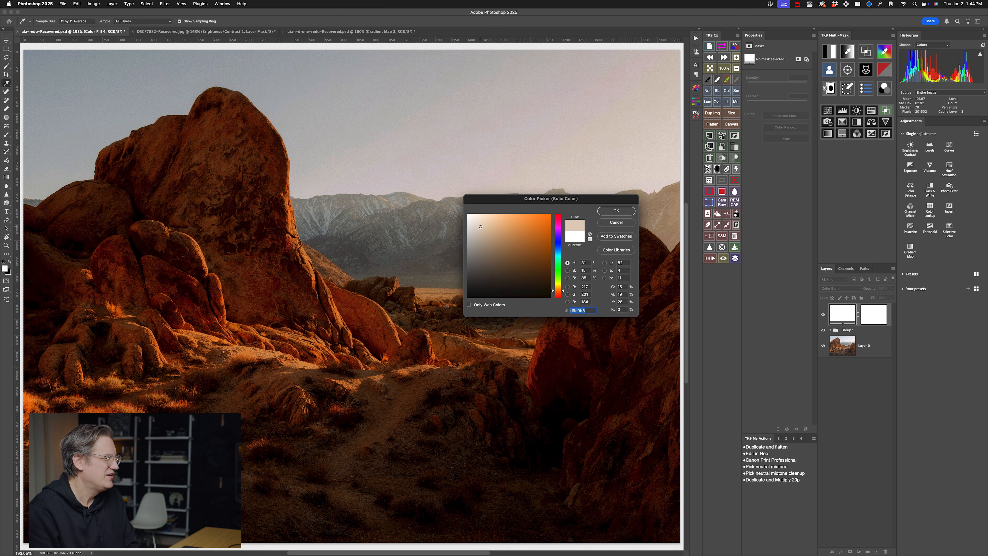
drag(479, 223, 473, 222)
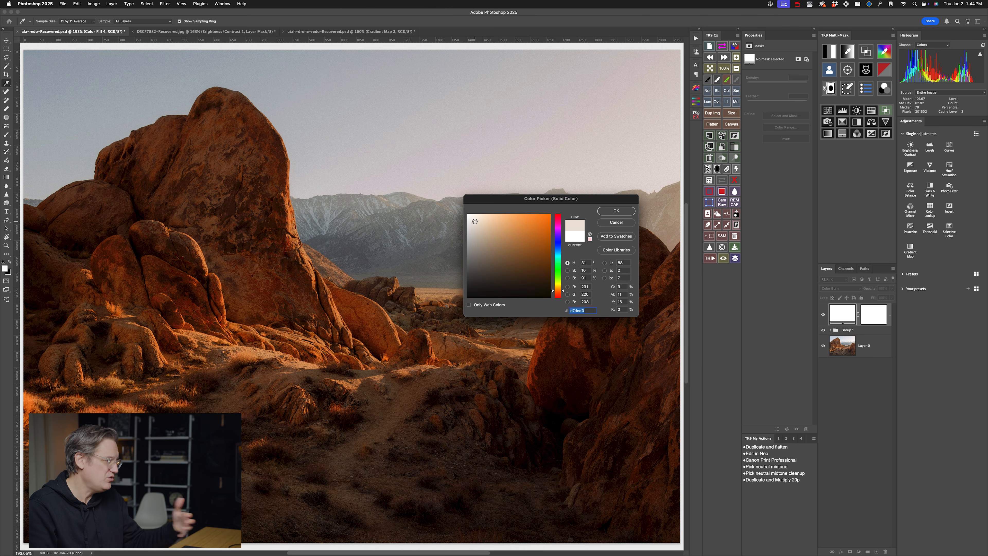
drag(475, 221, 472, 222)
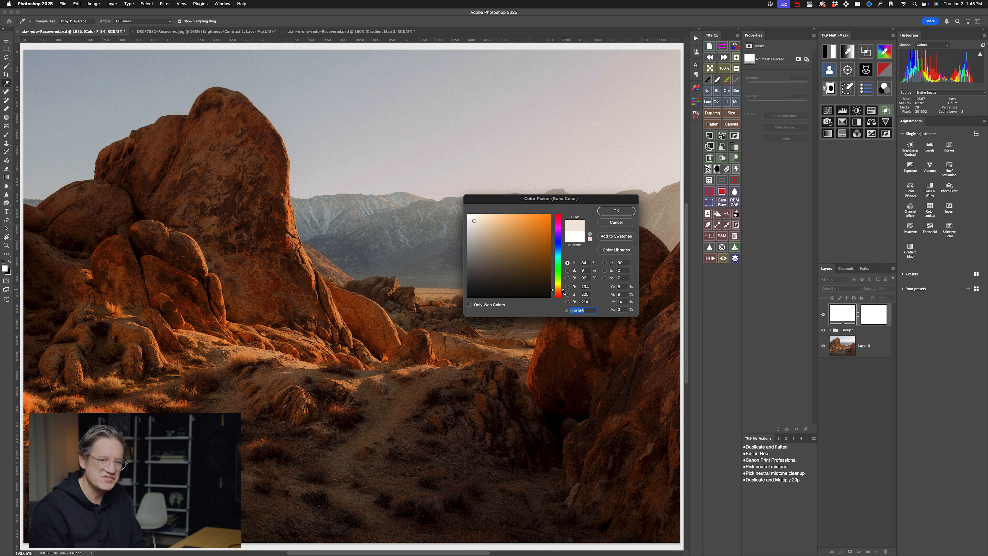
- Change the Color Burn fill to a pale blue with a hue of about 199°, near #dbe9ef
drag(563, 292, 563, 254)
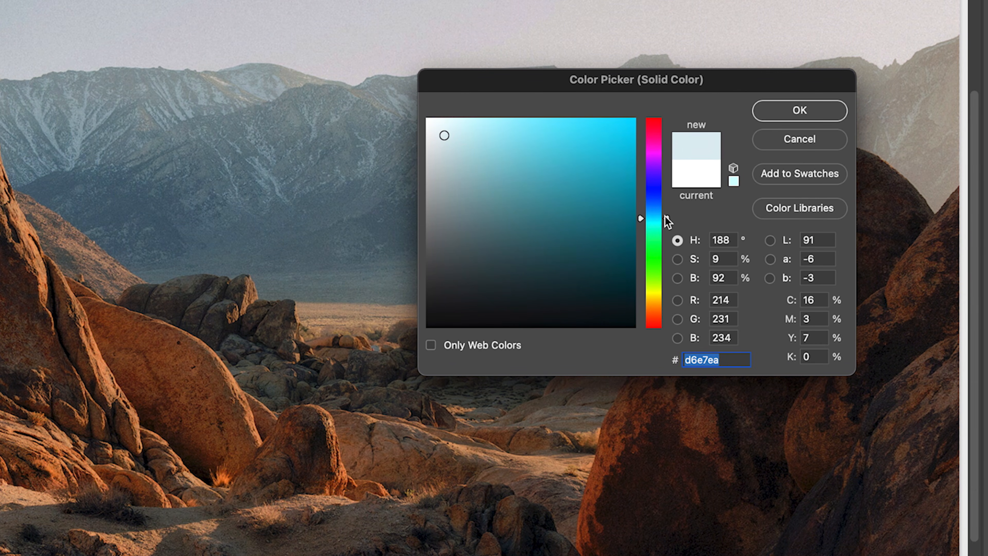
drag(665, 217, 665, 212)
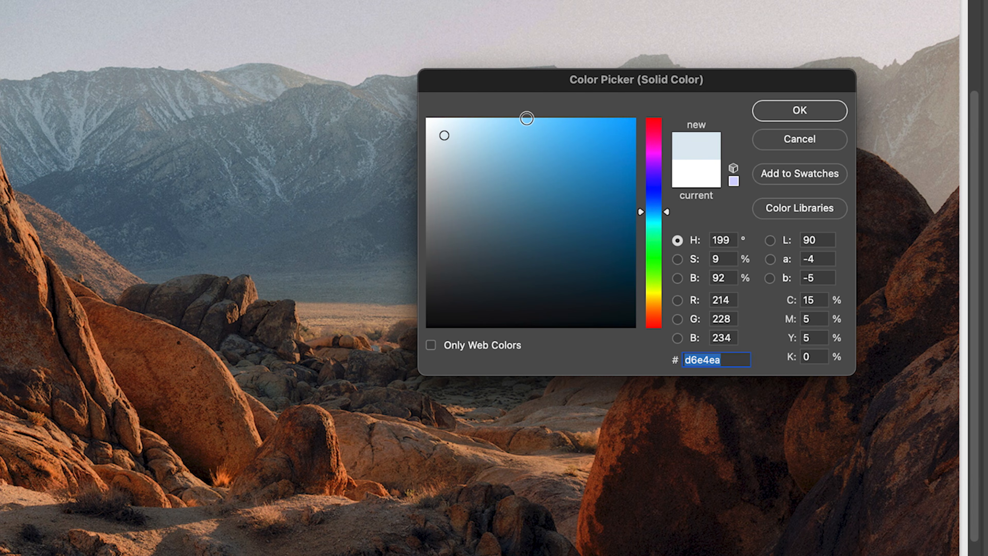
mouse_move(448, 137)
mouse_down()
mouse_move(426, 136)
mouse_move(443, 133)
mouse_up()
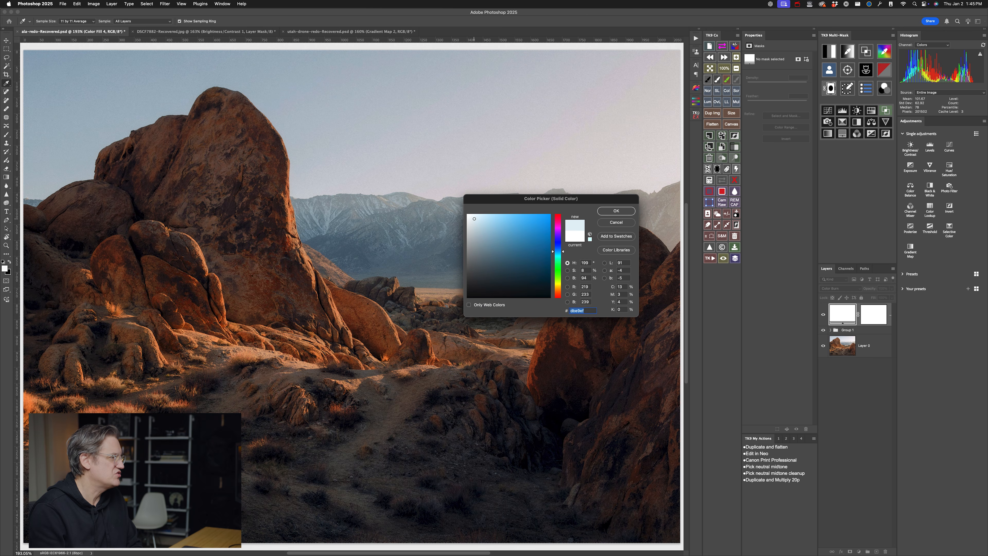
drag(472, 218, 471, 220)
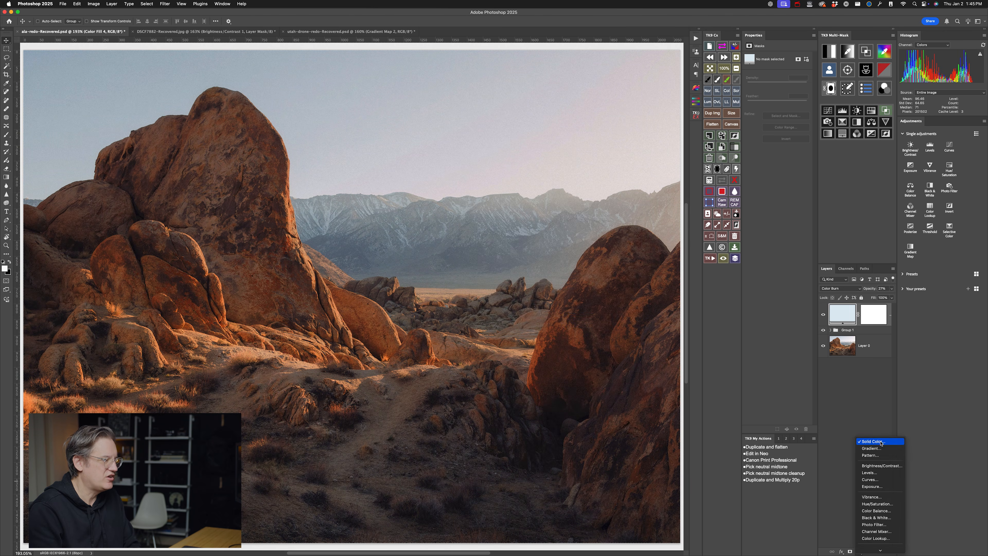
- Add a white Solid Color fill layer above the pale blue fill and set its blending mode to Color Dodge
click(875, 441)
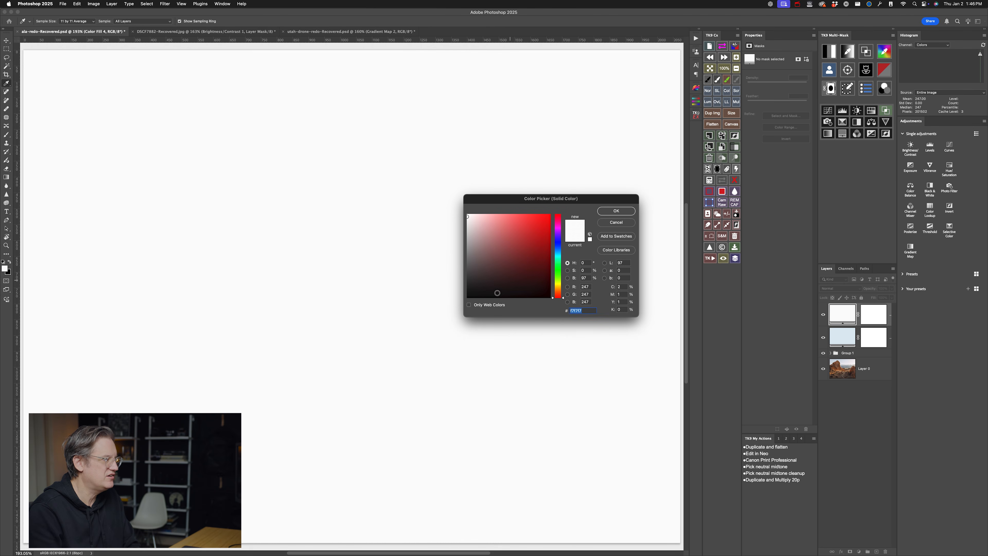
drag(459, 208, 458, 202)
click(614, 210)
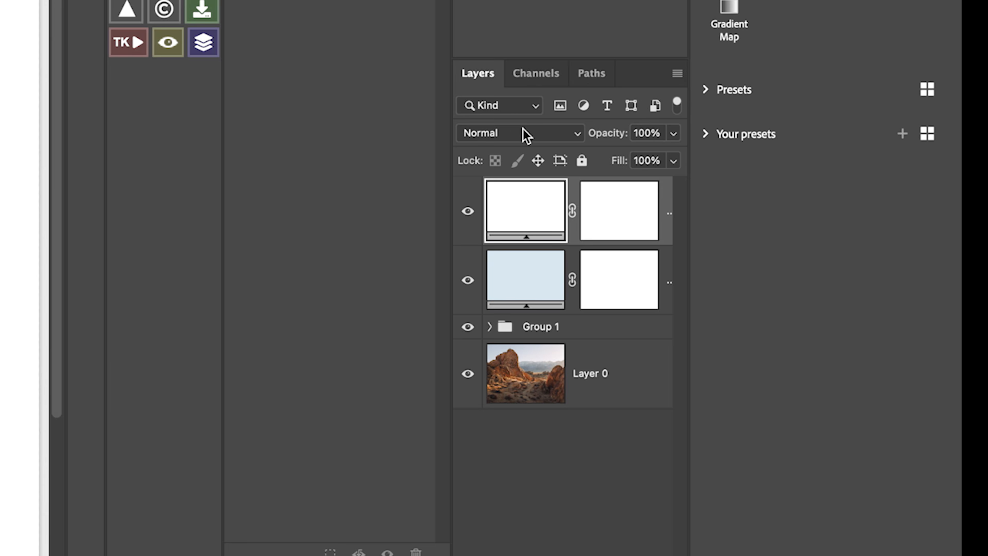
click(841, 288)
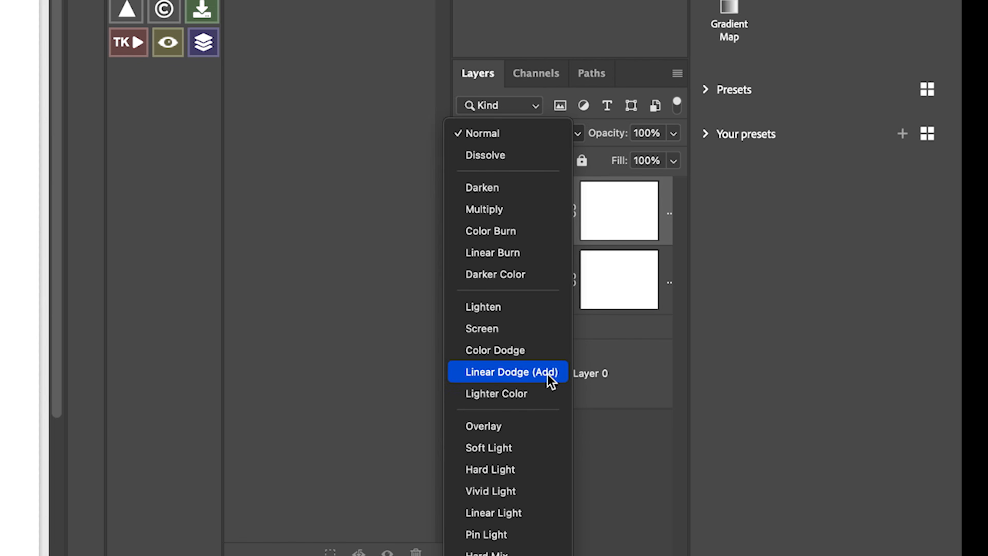
click(540, 351)
click(518, 254)
- Darken the Color Dodge fill's color to a dark neutral gray, about #2e2e2e, to brighten the rock photo moderately
double_click(523, 211)
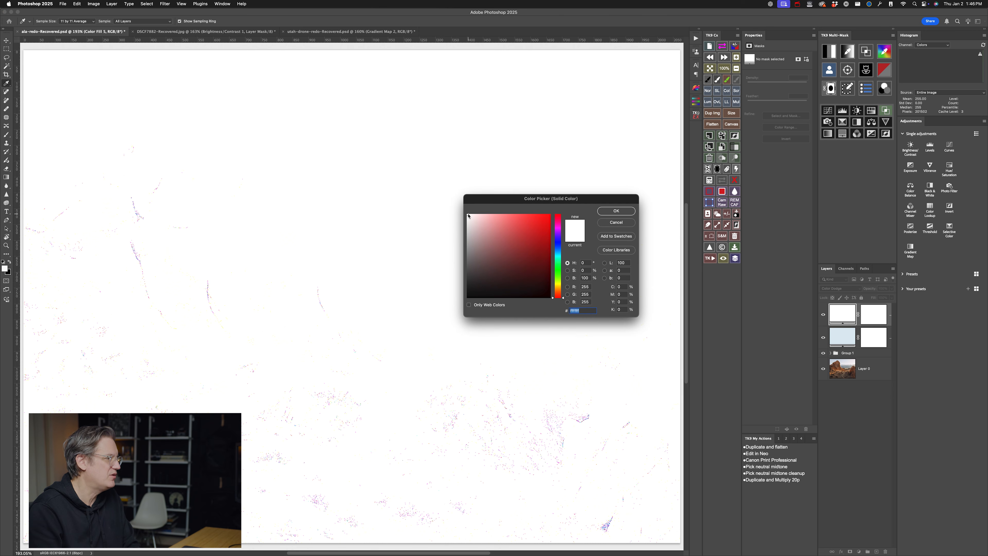
mouse_move(469, 217)
mouse_down()
mouse_move(463, 304)
mouse_move(466, 289)
mouse_up()
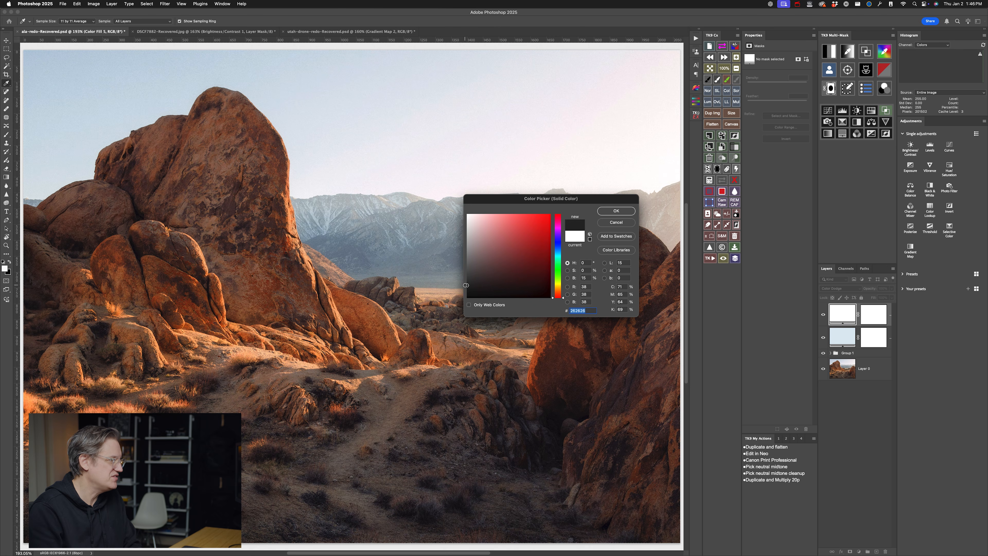
mouse_move(465, 283)
mouse_down()
mouse_move(468, 273)
mouse_move(458, 293)
mouse_up()
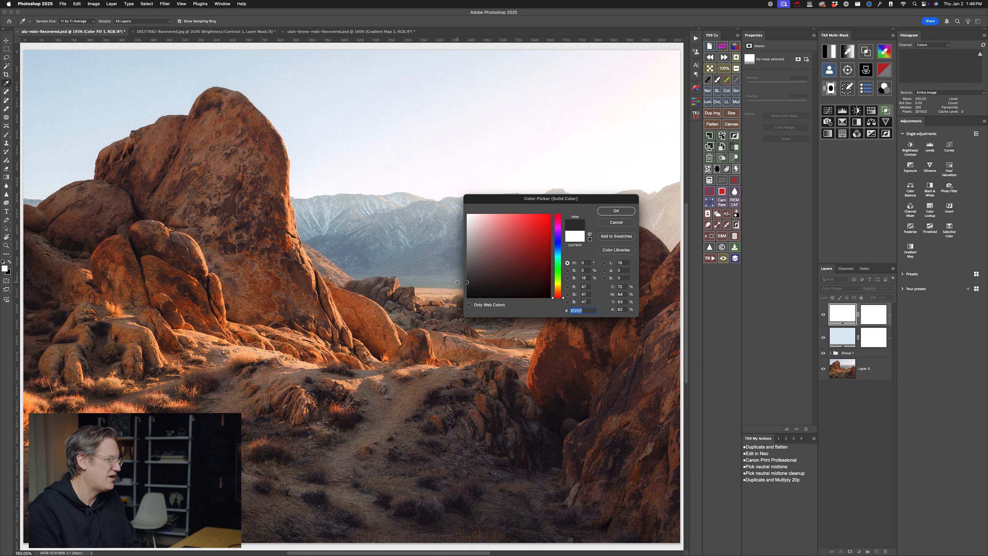
drag(466, 285, 467, 283)
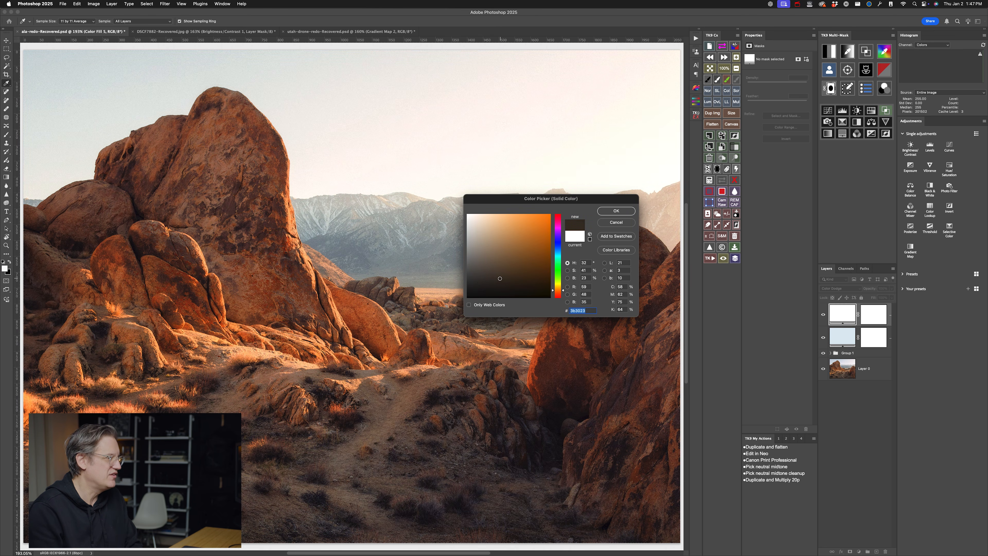
mouse_move(499, 277)
mouse_down()
mouse_move(520, 272)
mouse_move(483, 278)
mouse_move(512, 273)
mouse_move(494, 276)
mouse_up()
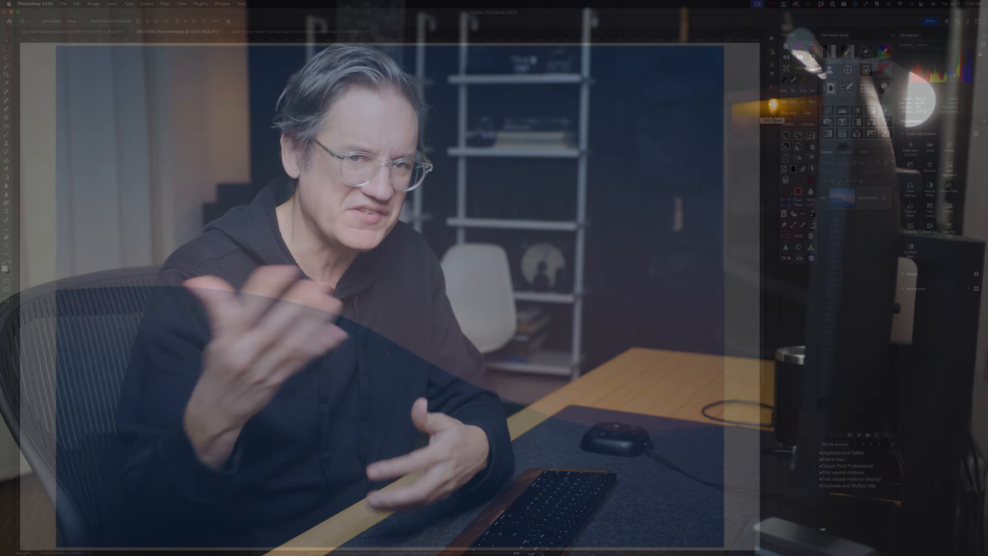